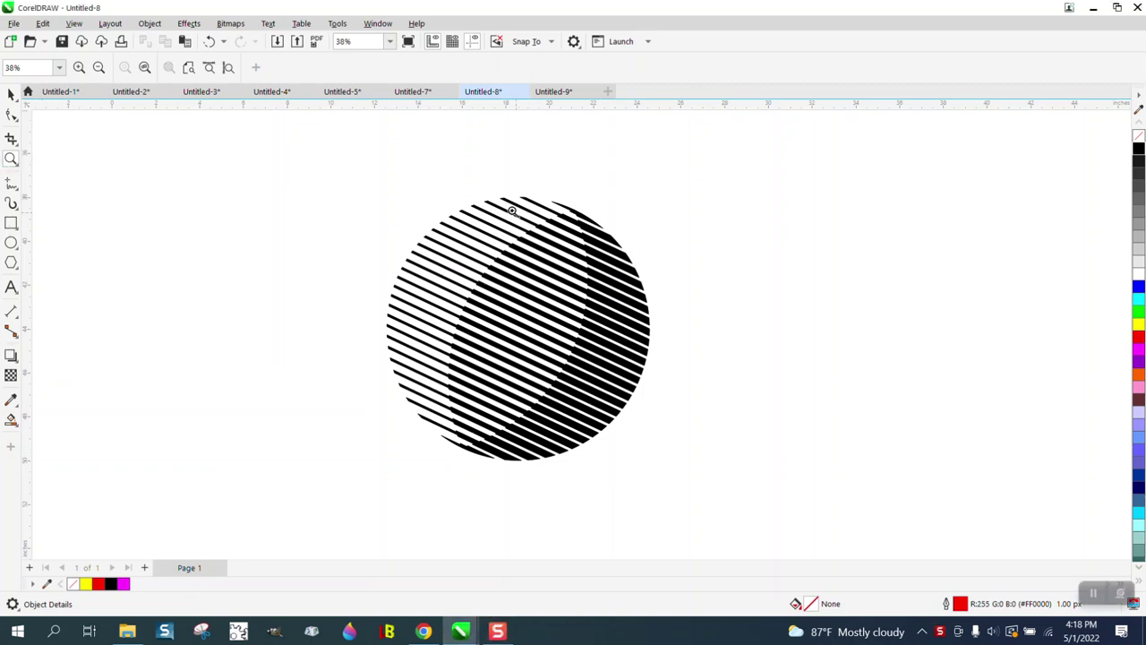
Zoom in to inspect the striped reference moon and the empty page
drag(350, 189, 767, 445)
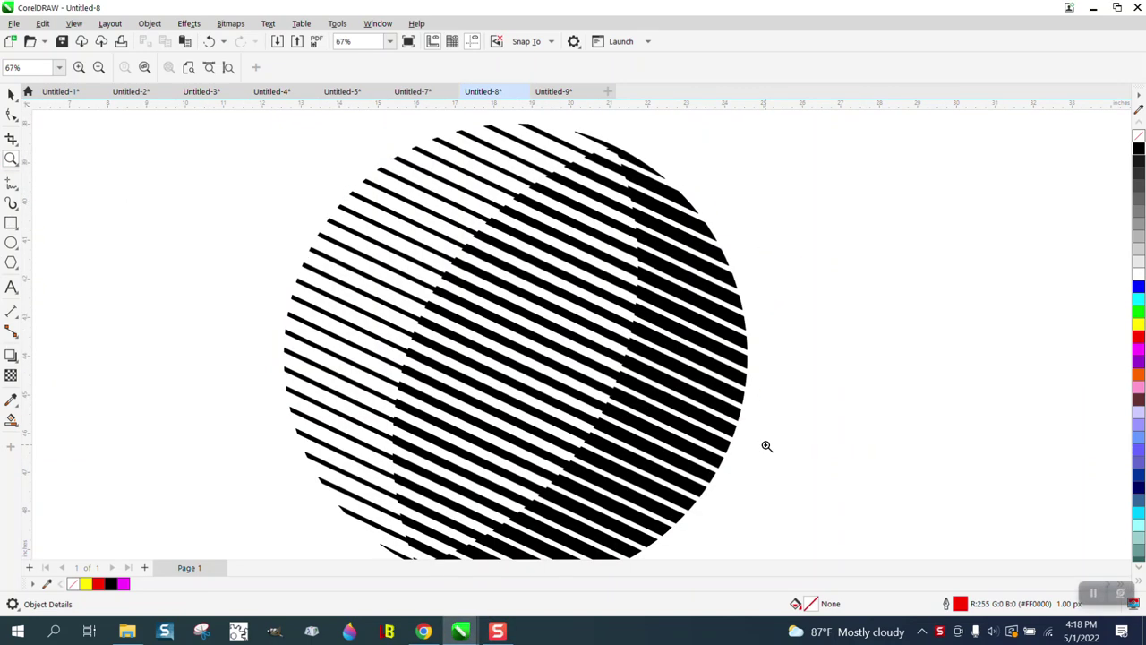
scroll(555, 334, down, 1)
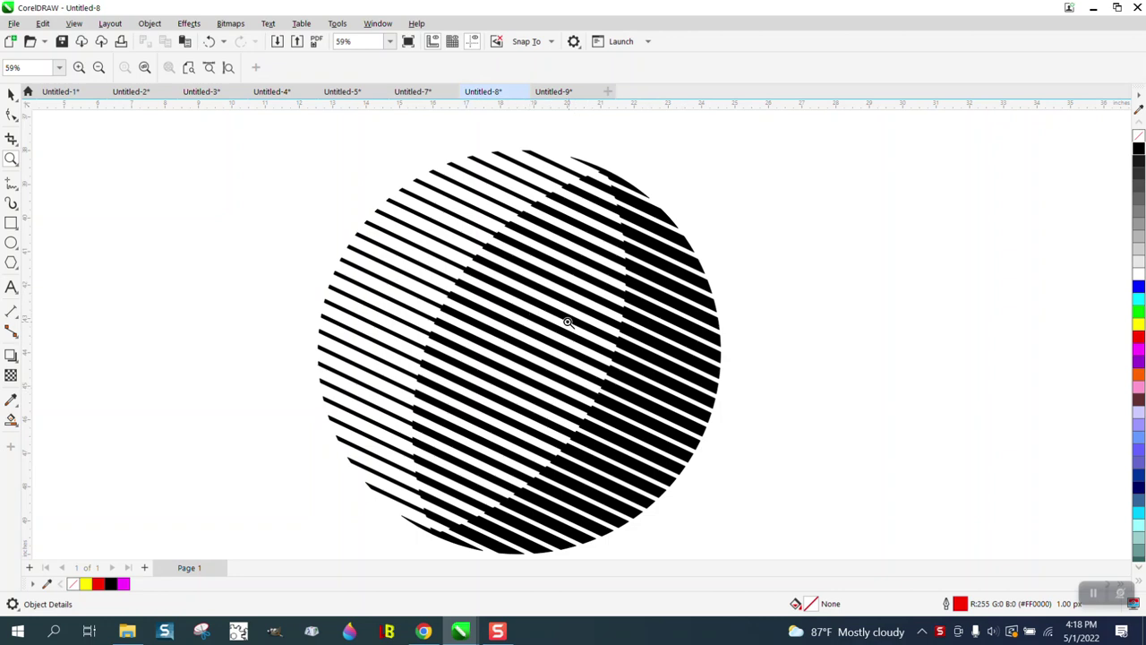
scroll(567, 323, down, 10)
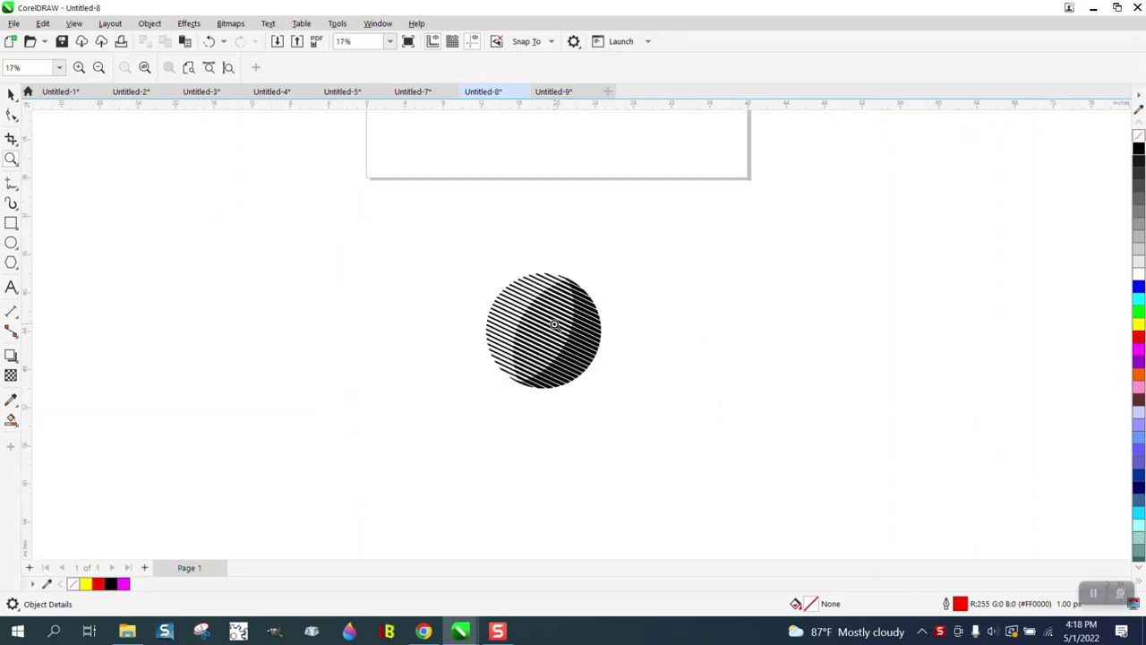
scroll(556, 324, down, 5)
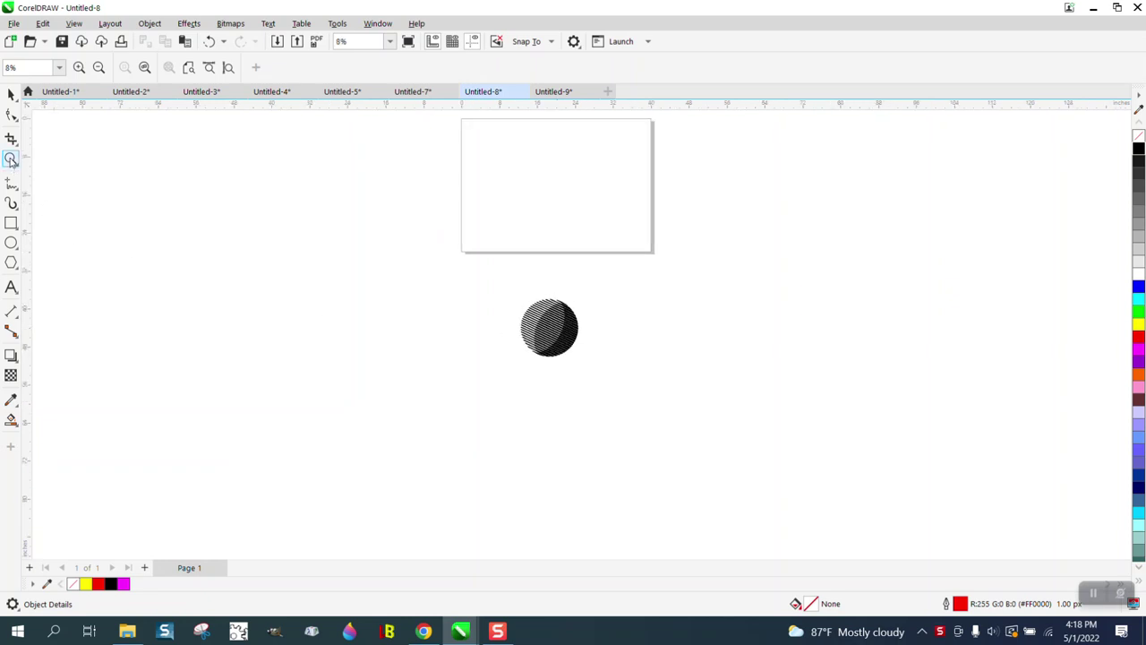
scroll(407, 187, down, 1)
drag(428, 121, 662, 274)
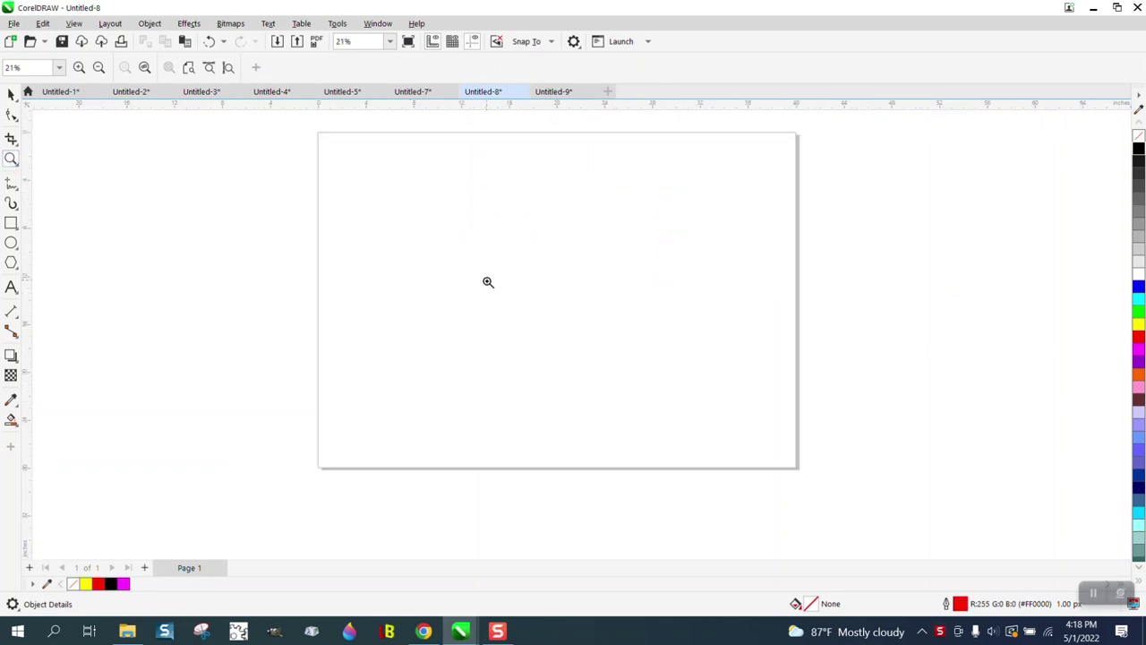
scroll(488, 282, down, 4)
Drag the three-part striped moon to the page's upper left, then zoom to 18%
click(11, 94)
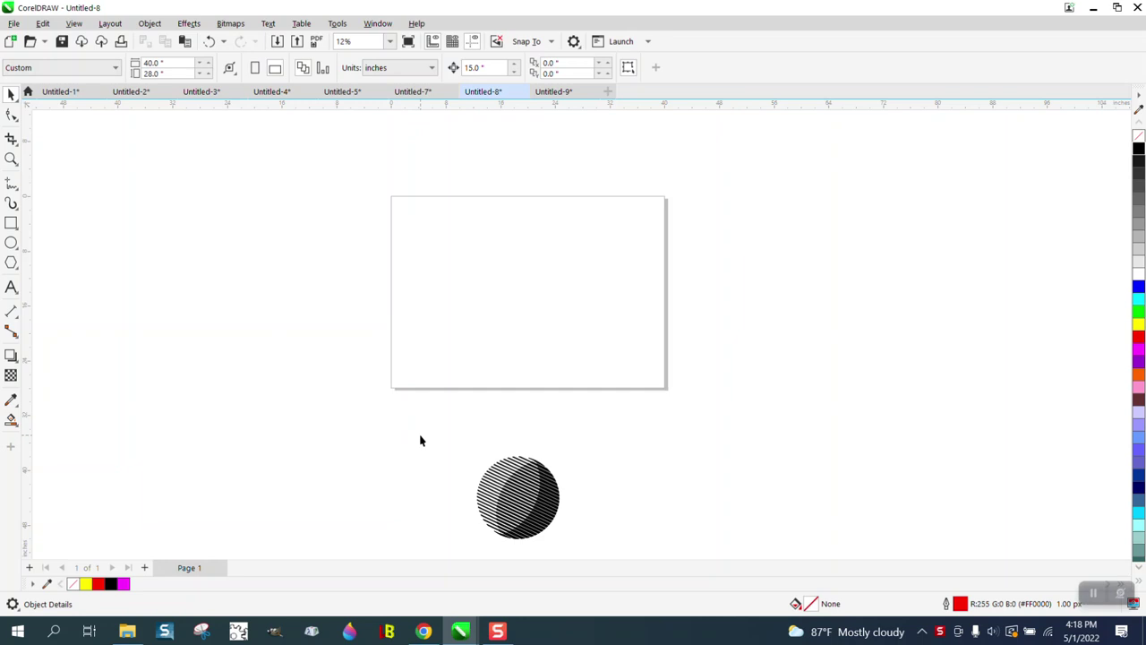
drag(646, 556, 646, 556)
drag(522, 496, 327, 223)
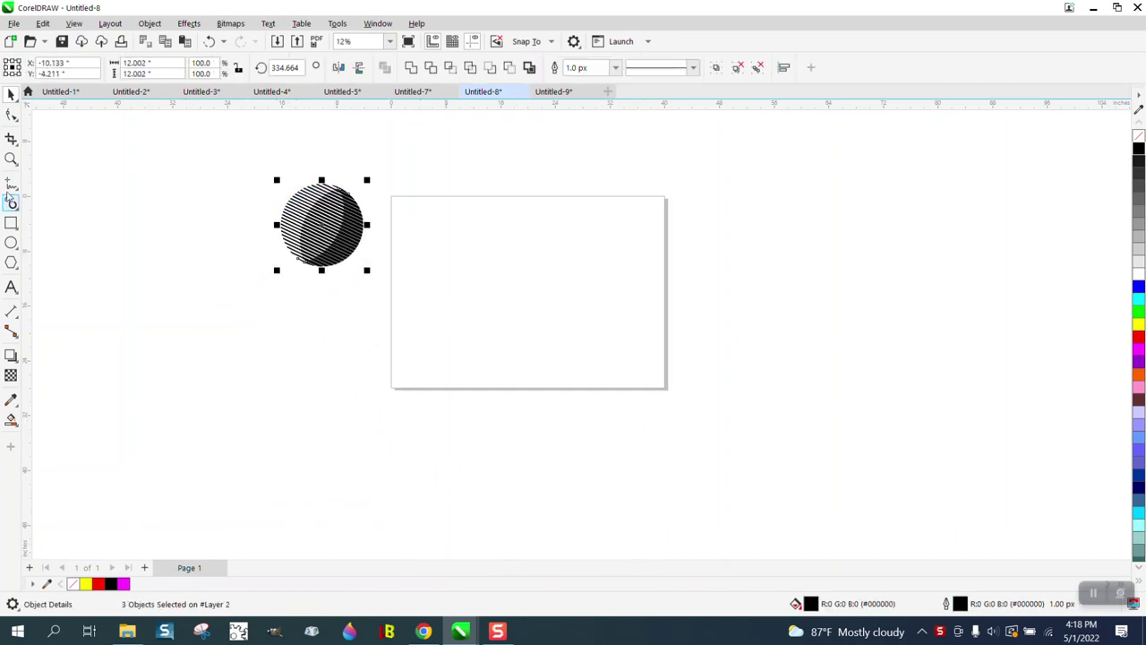
click(12, 161)
click(54, 160)
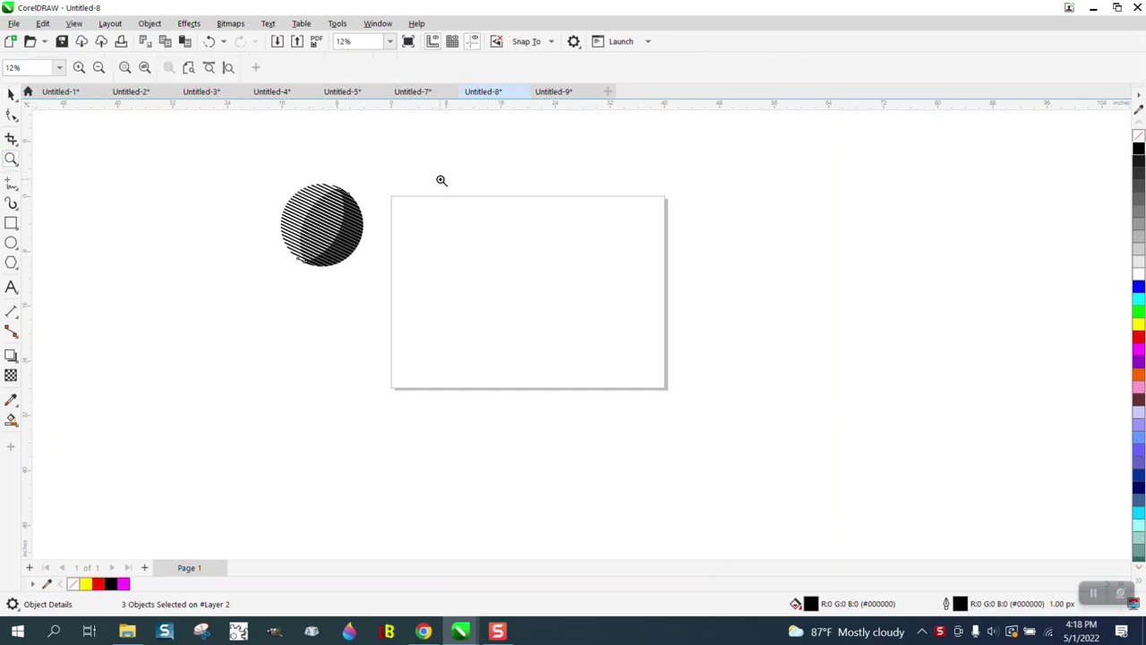
drag(276, 180, 928, 473)
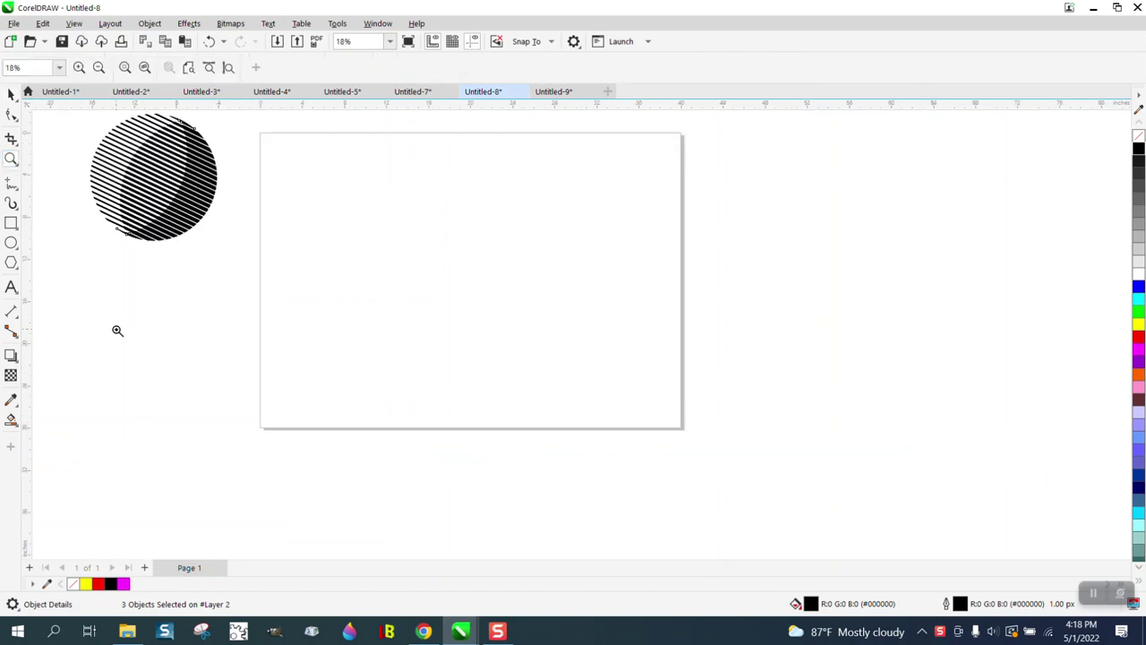
Draw a circle and centre it on the page
click(11, 243)
drag(598, 194, 421, 313)
key(p)
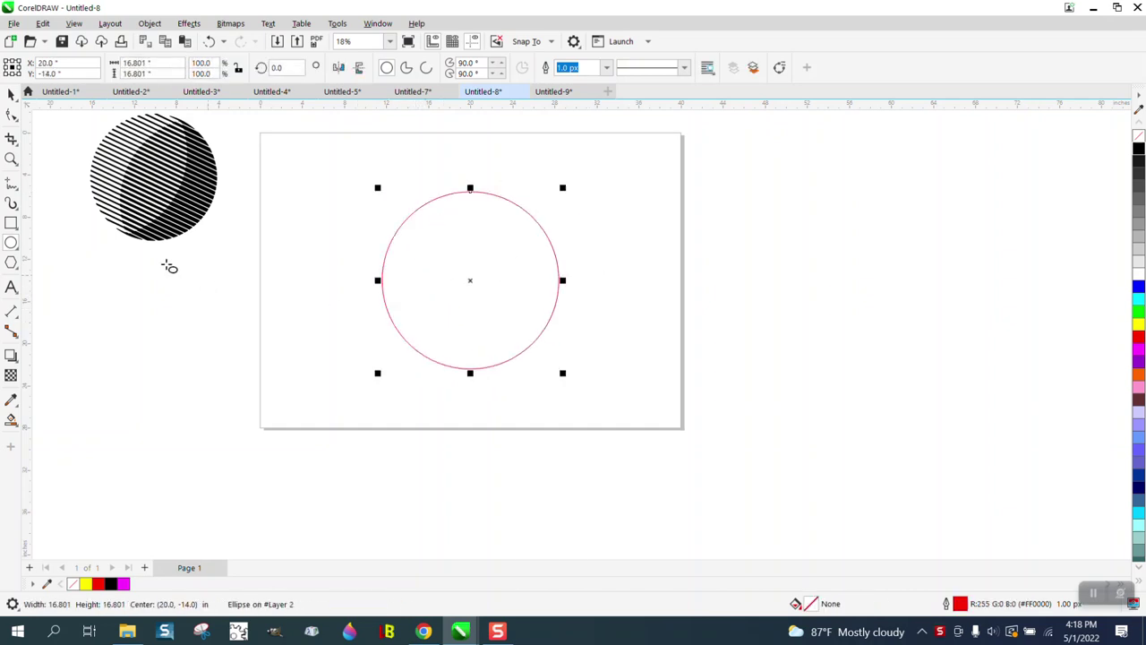
Draw a three-point curve from the circle's top point to its bottom point
click(17, 190)
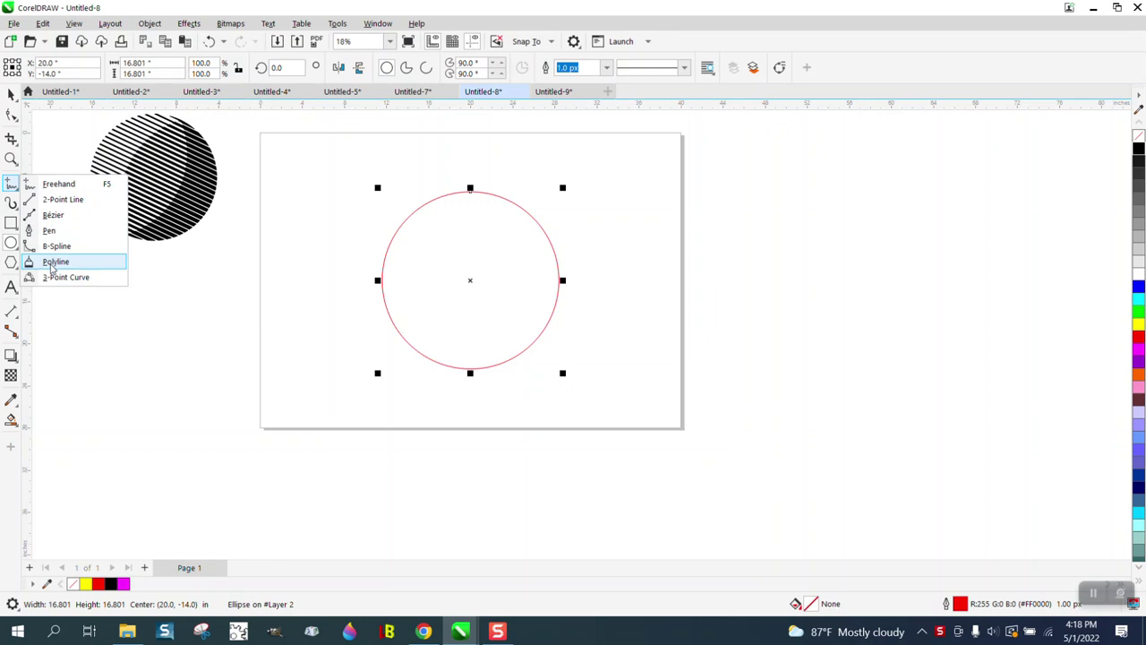
click(57, 277)
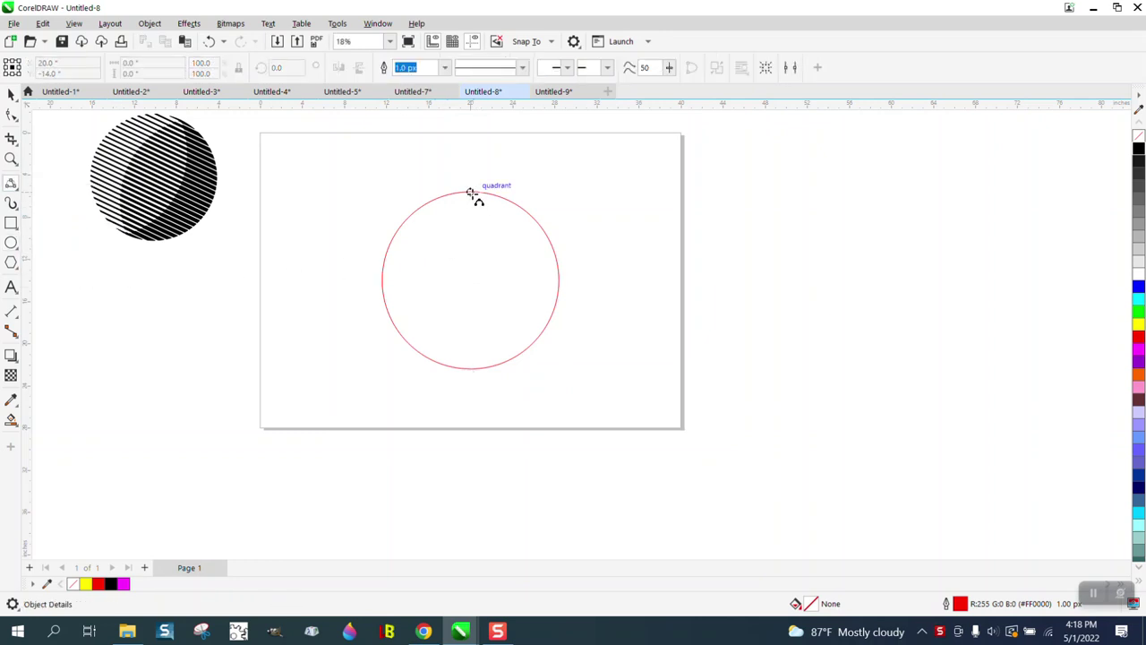
drag(471, 193, 471, 369)
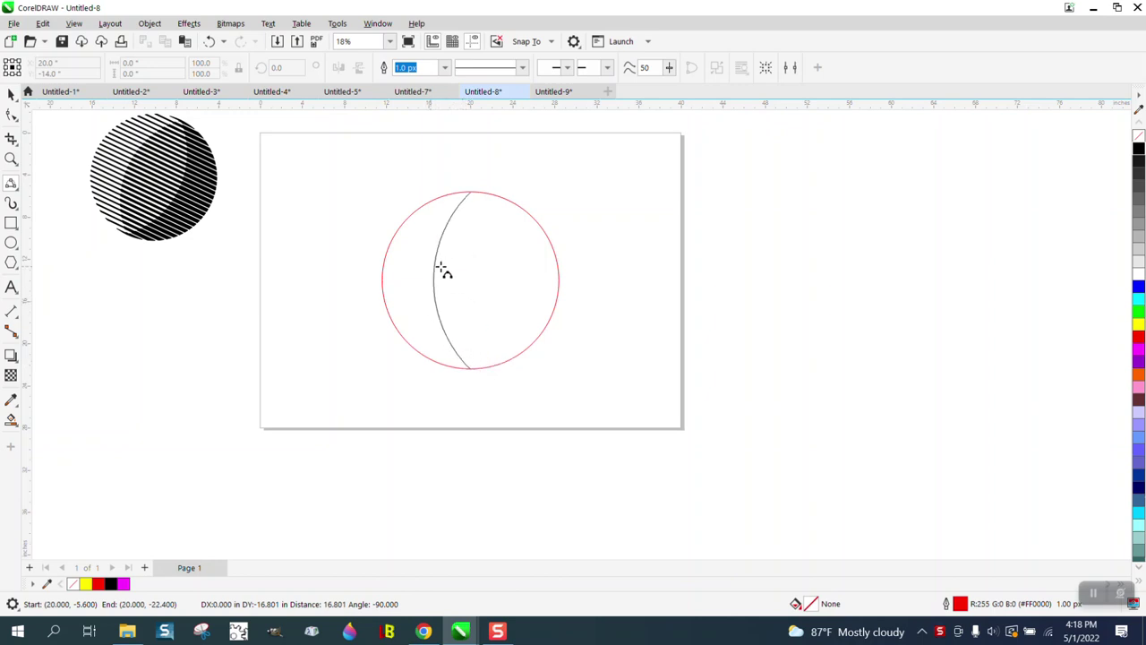
Bow the arc left, mirror a copy onto the circle's top point, and select all three shapes
click(439, 268)
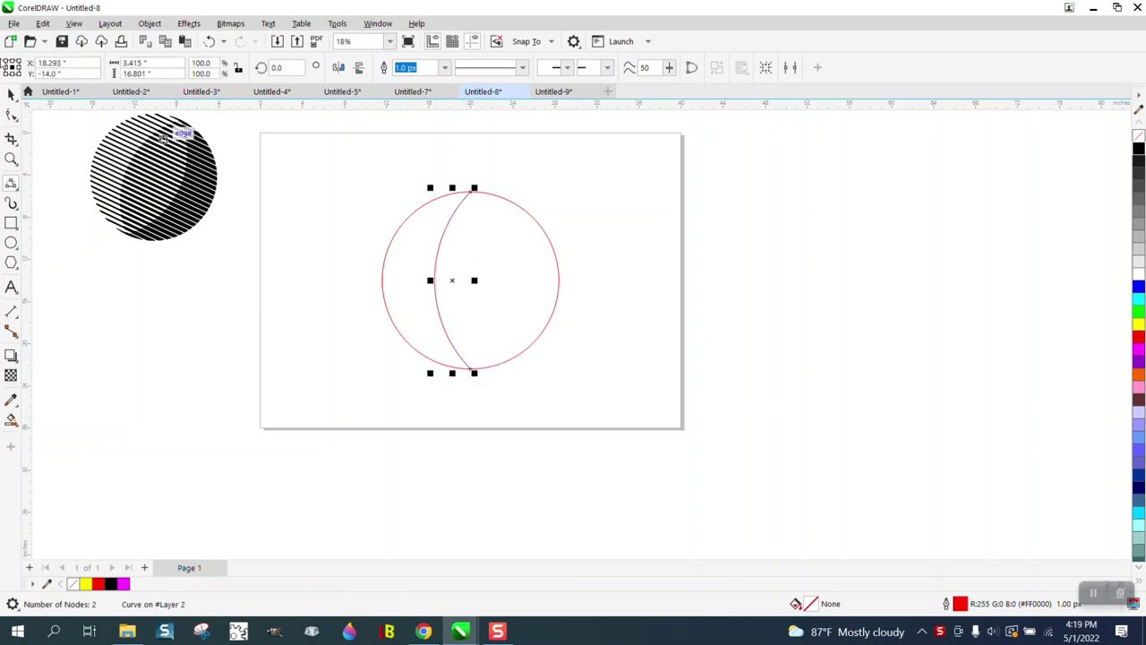
key(space)
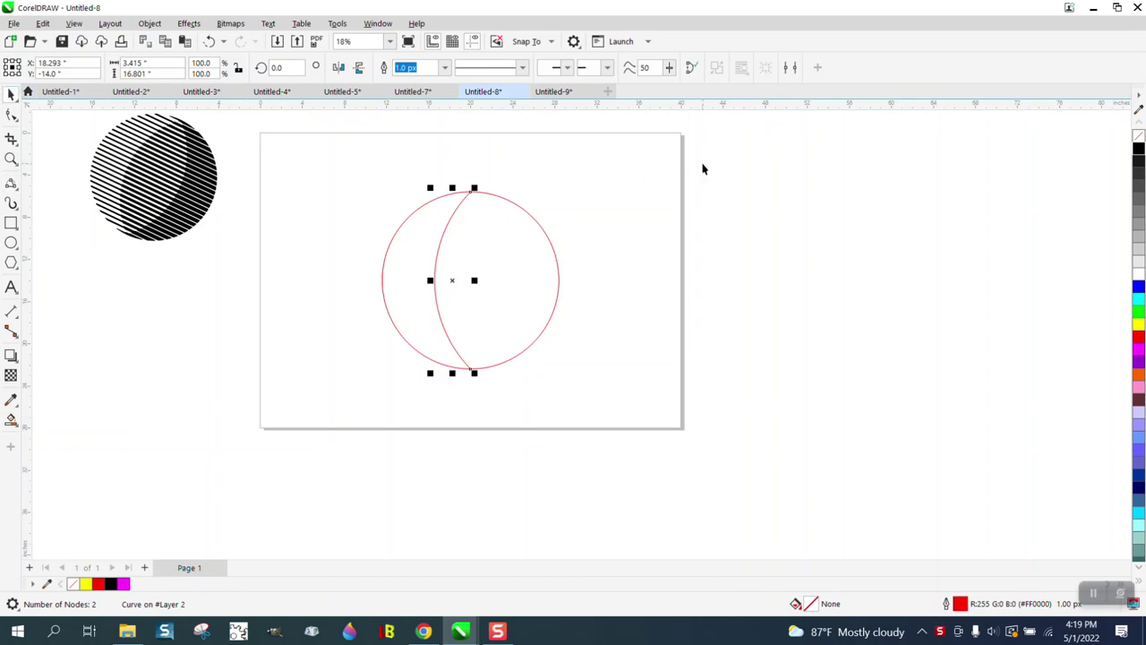
click(339, 69)
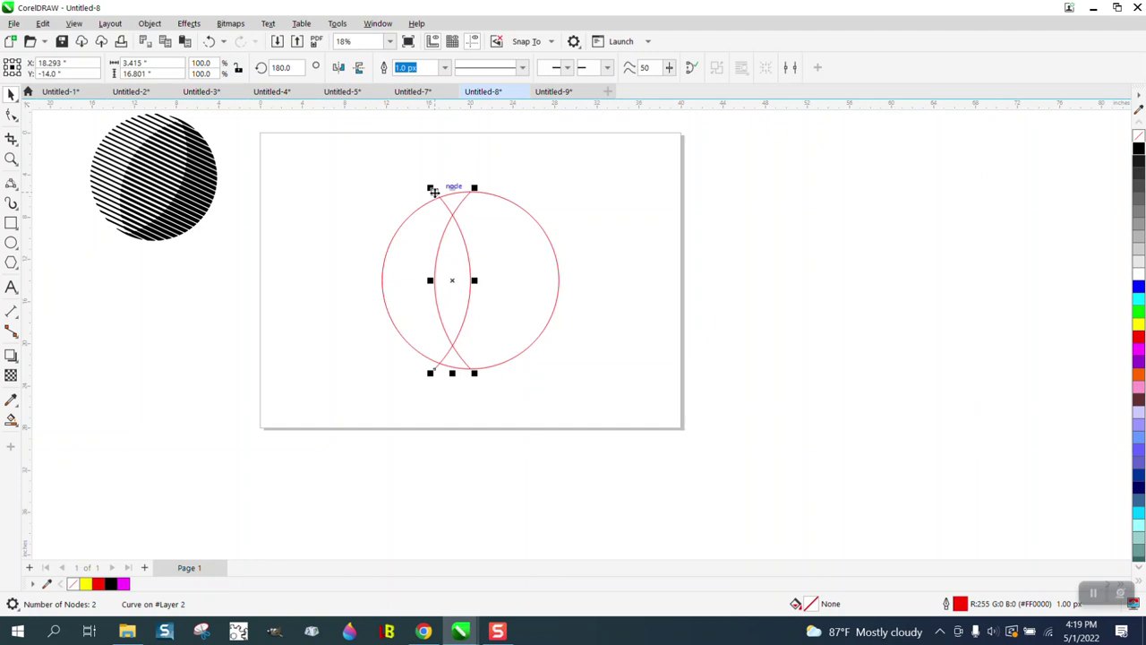
drag(433, 191, 468, 191)
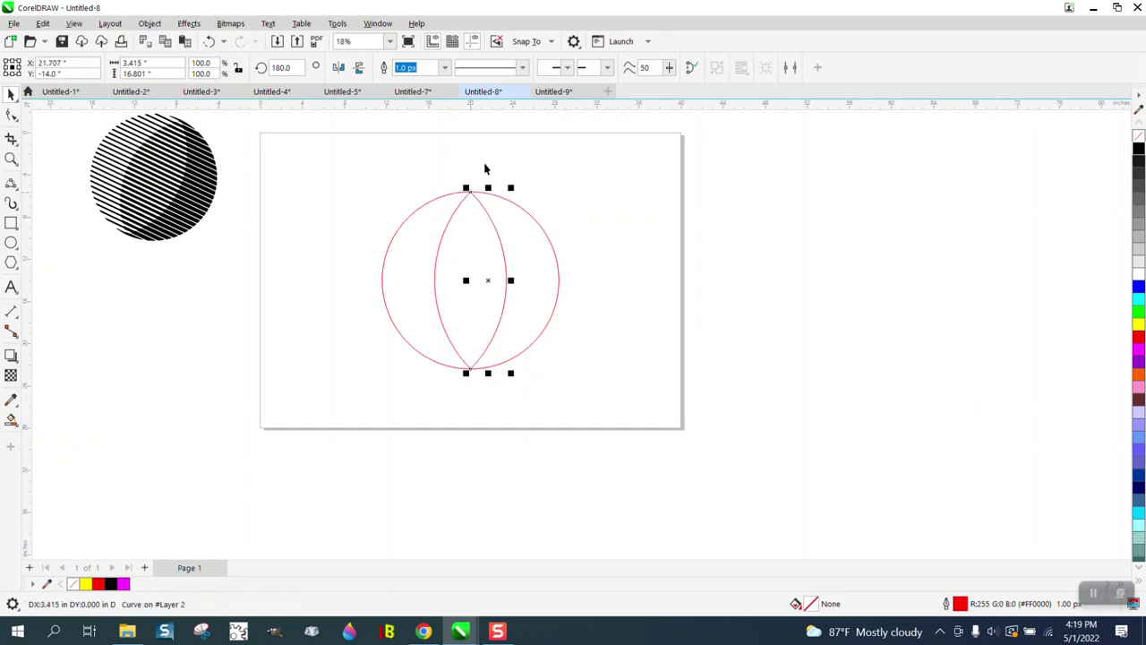
scroll(344, 297, down, 1)
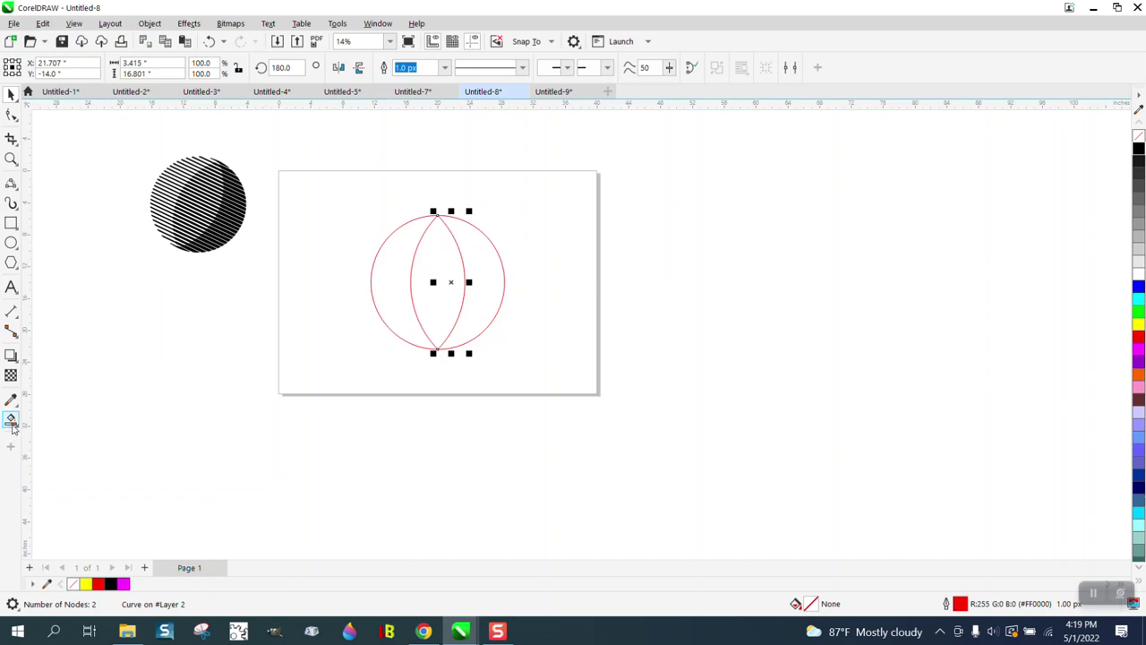
drag(328, 194, 574, 384)
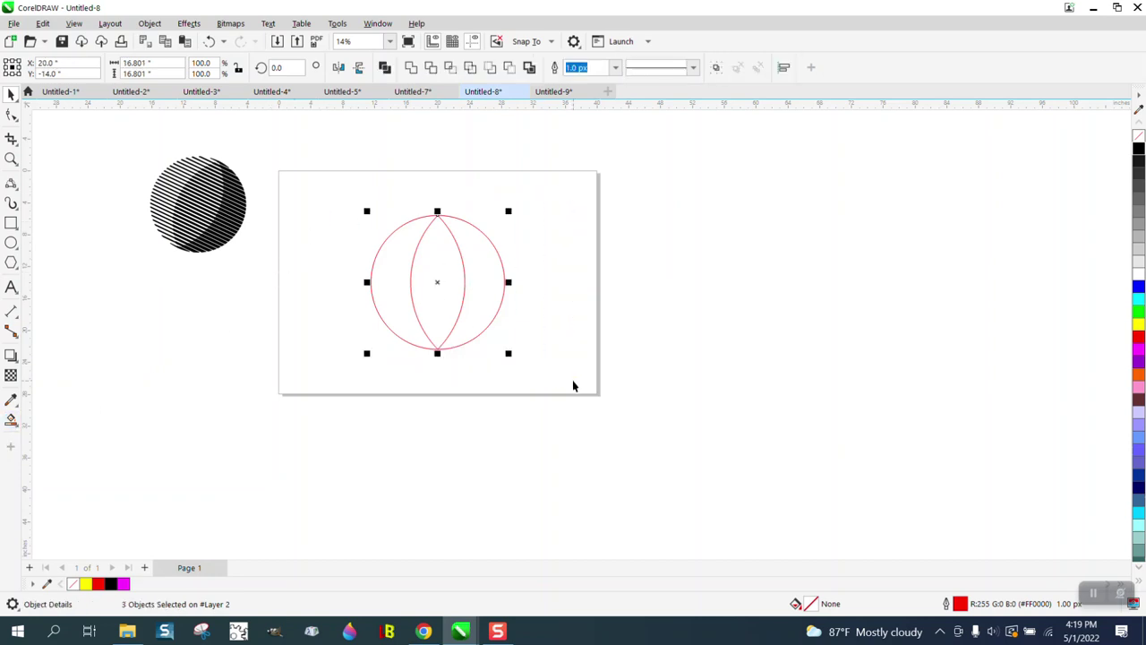
Set the document nudge distance to 18
click(294, 124)
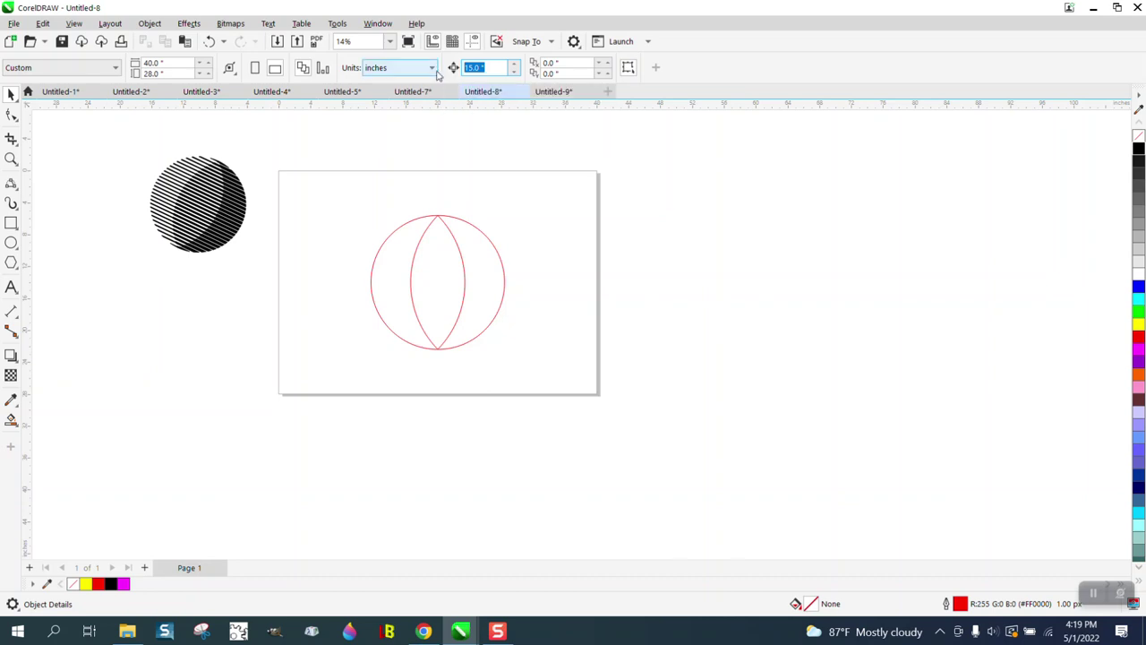
text(189)
key(BackSpace)
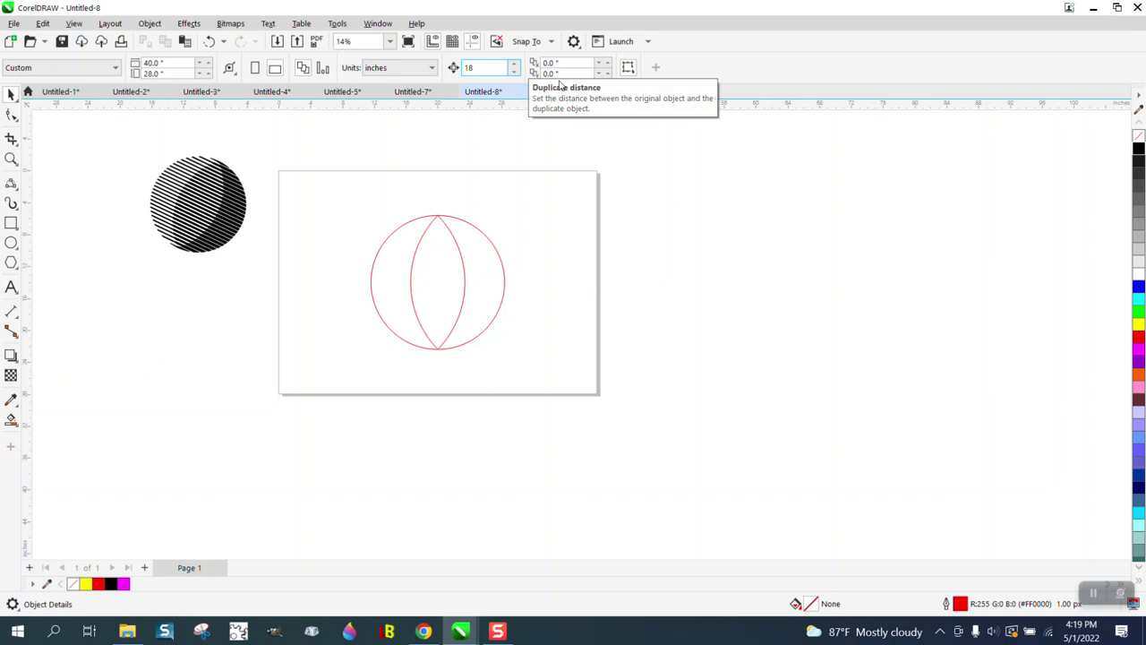
key(Return)
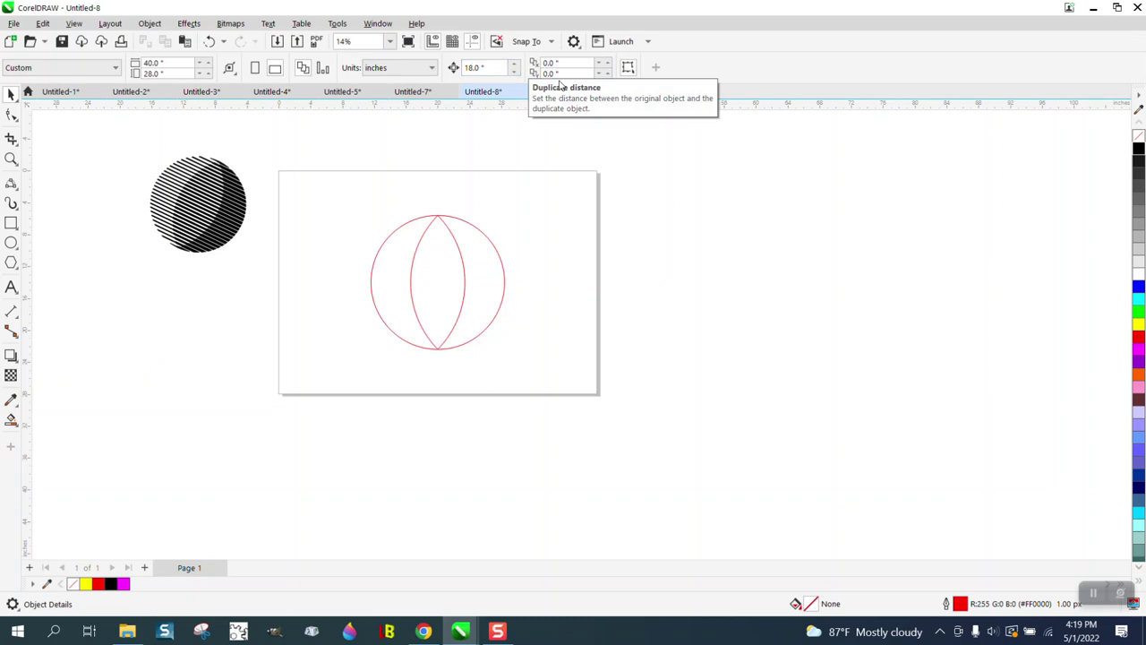
Smart-fill the left crescent, middle lens and right crescent black, nudging each right
click(16, 426)
click(394, 282)
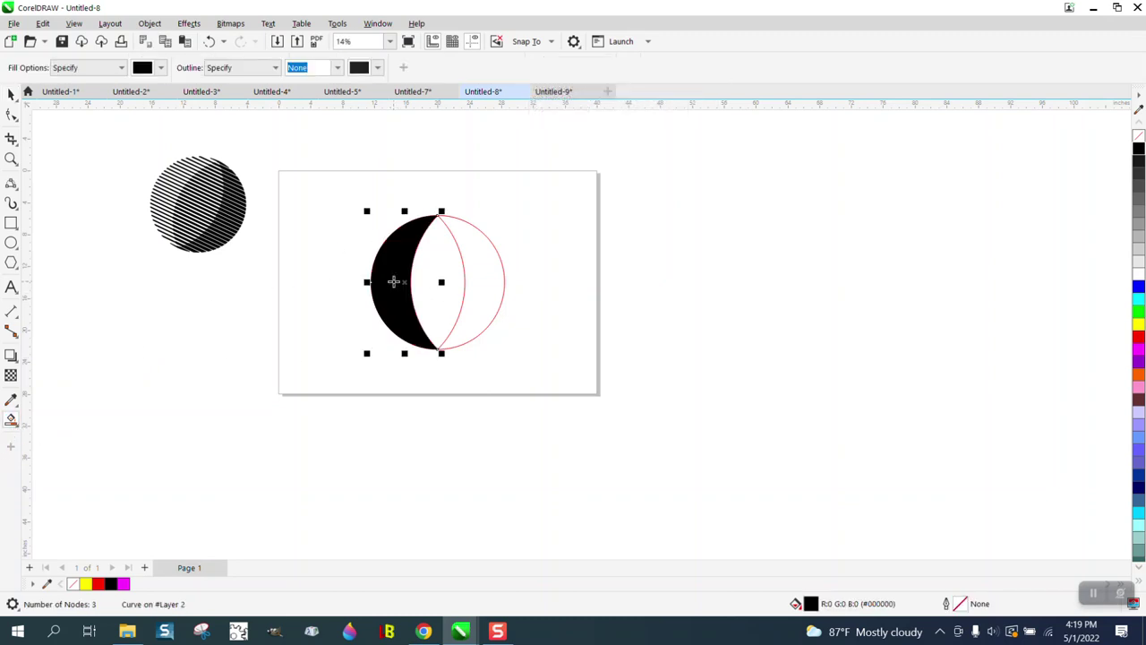
key(Right)
click(437, 266)
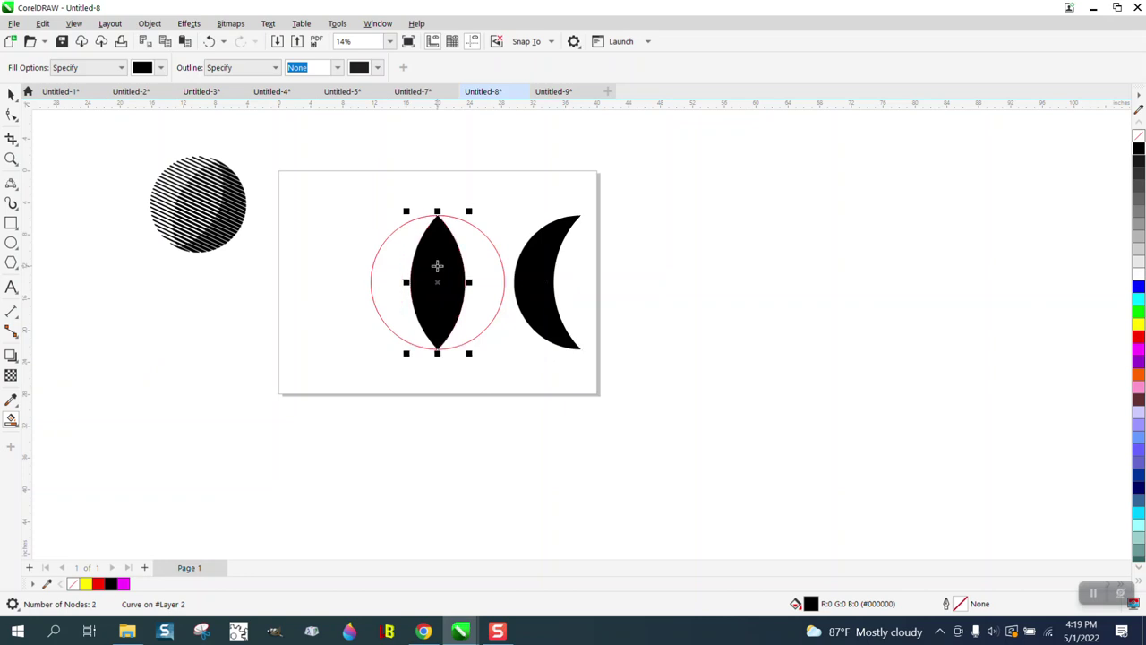
key(Right)
click(477, 268)
key(Right)
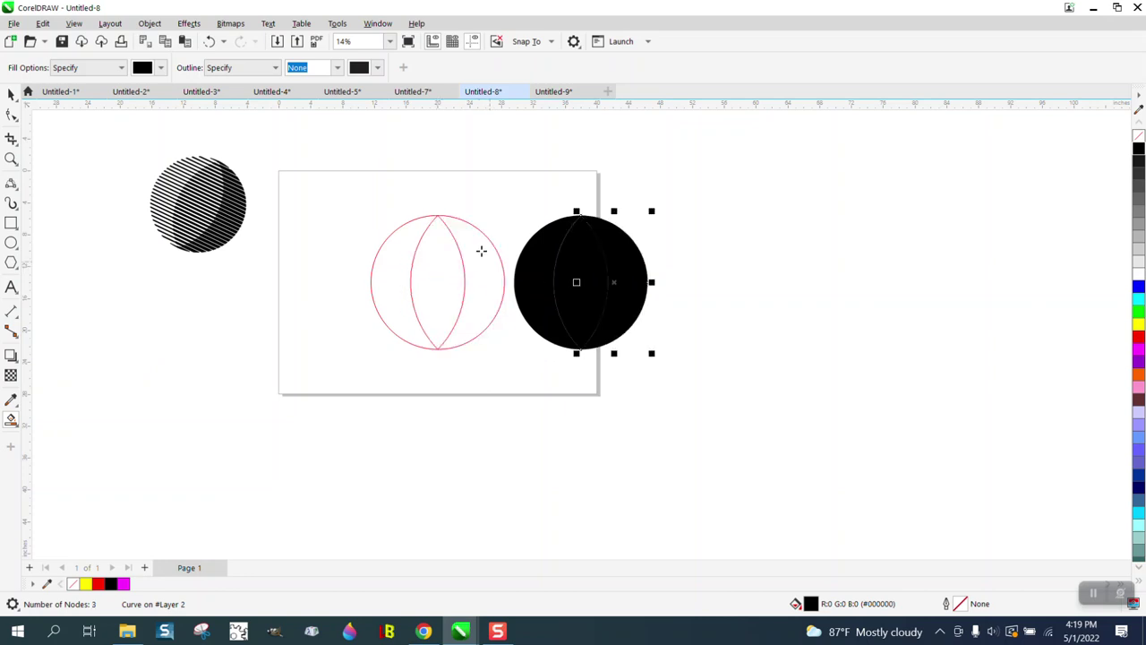
Give the three pieces no fill and a black outline, undoing a trial crescent move
click(11, 94)
drag(493, 175, 688, 381)
click(1138, 135)
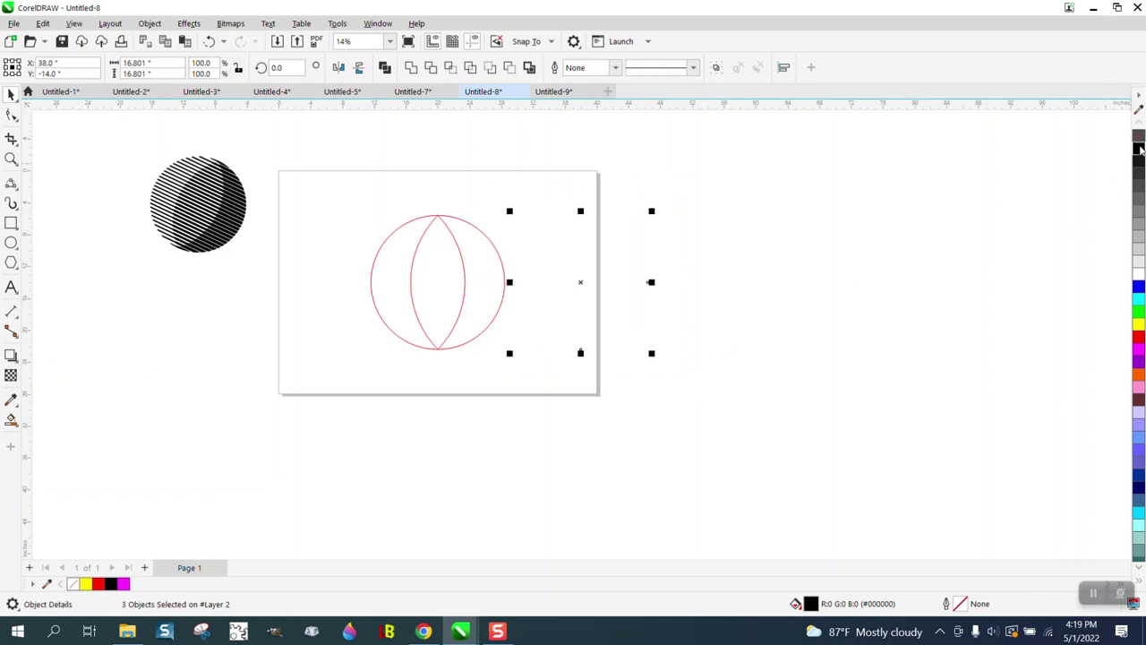
right_click(1139, 148)
click(637, 295)
drag(637, 294, 712, 294)
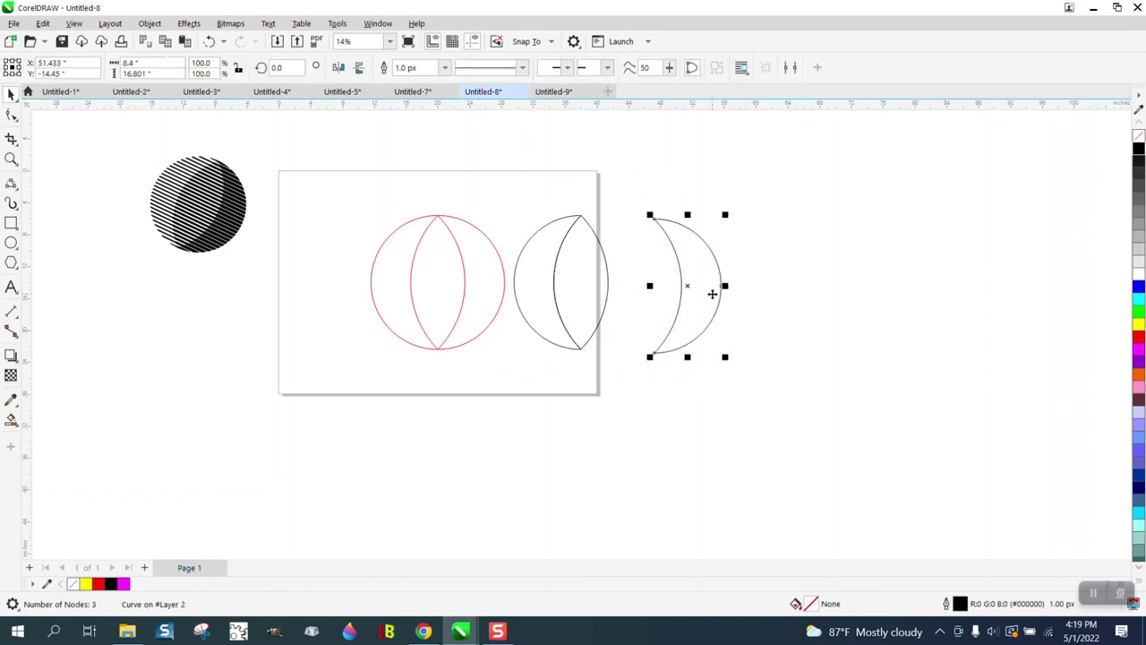
click(208, 41)
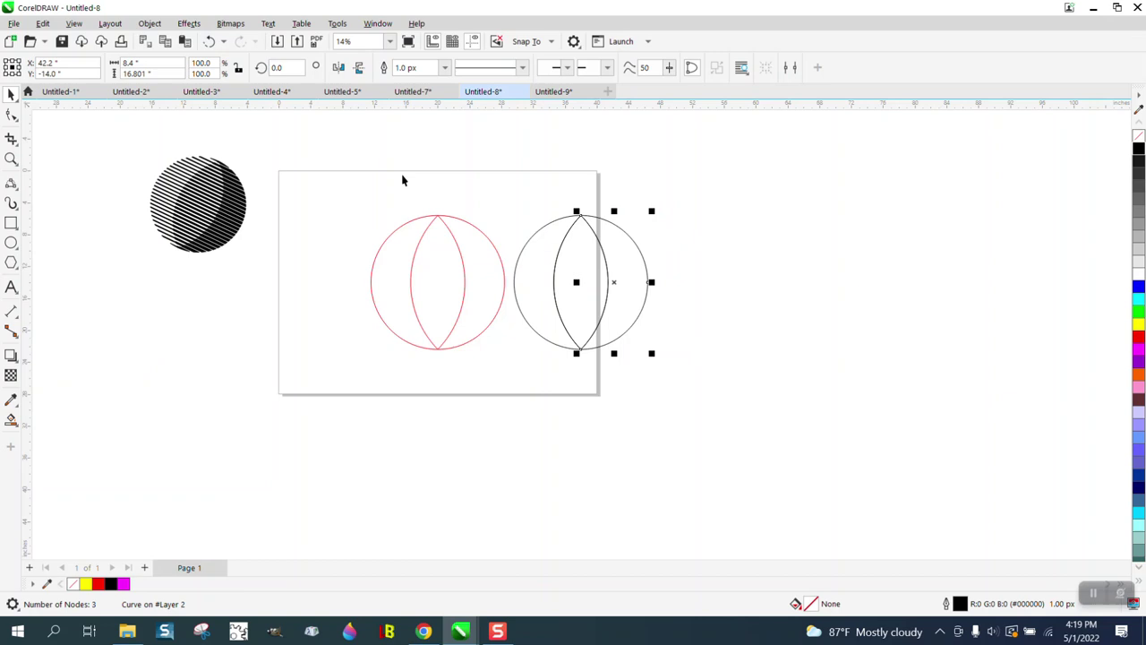
click(402, 179)
Delete the red lens and red circle, then centre the outlined circle and lens
drag(456, 235, 430, 282)
drag(364, 188, 452, 370)
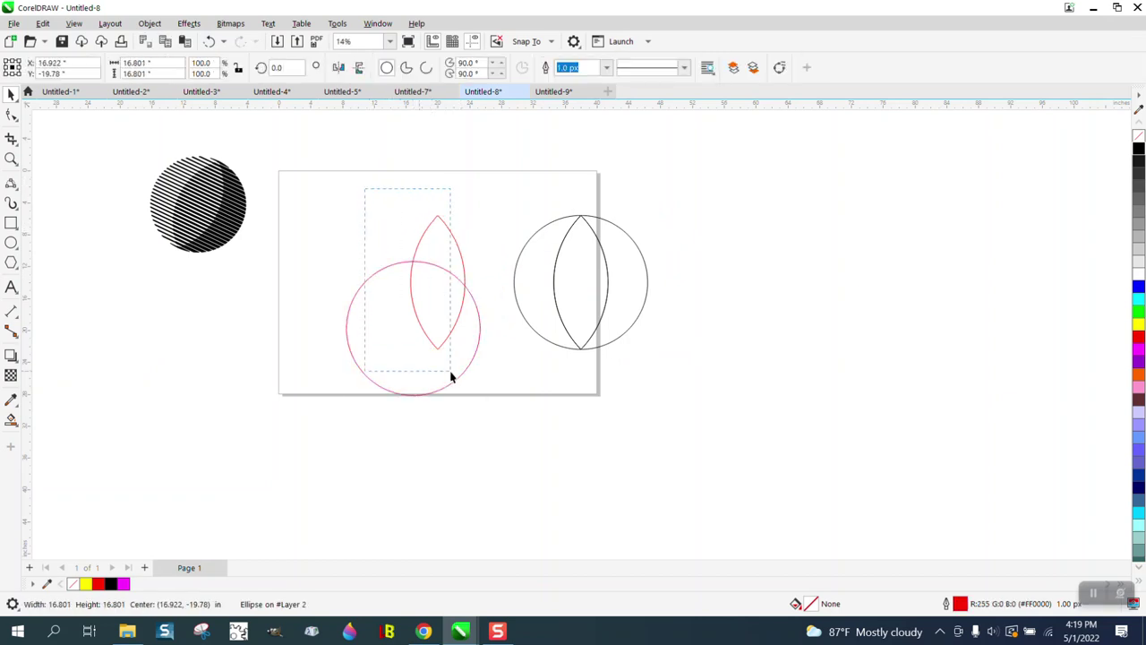
drag(500, 424, 501, 424)
key(Delete)
click(404, 266)
key(Delete)
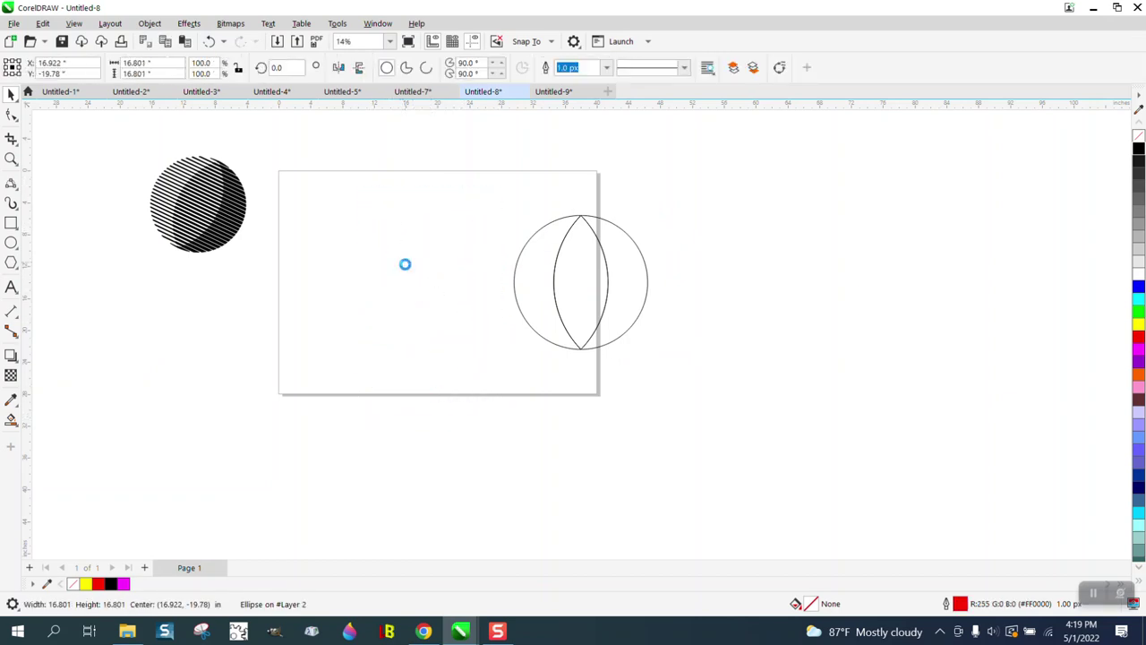
drag(662, 347, 664, 348)
key(p)
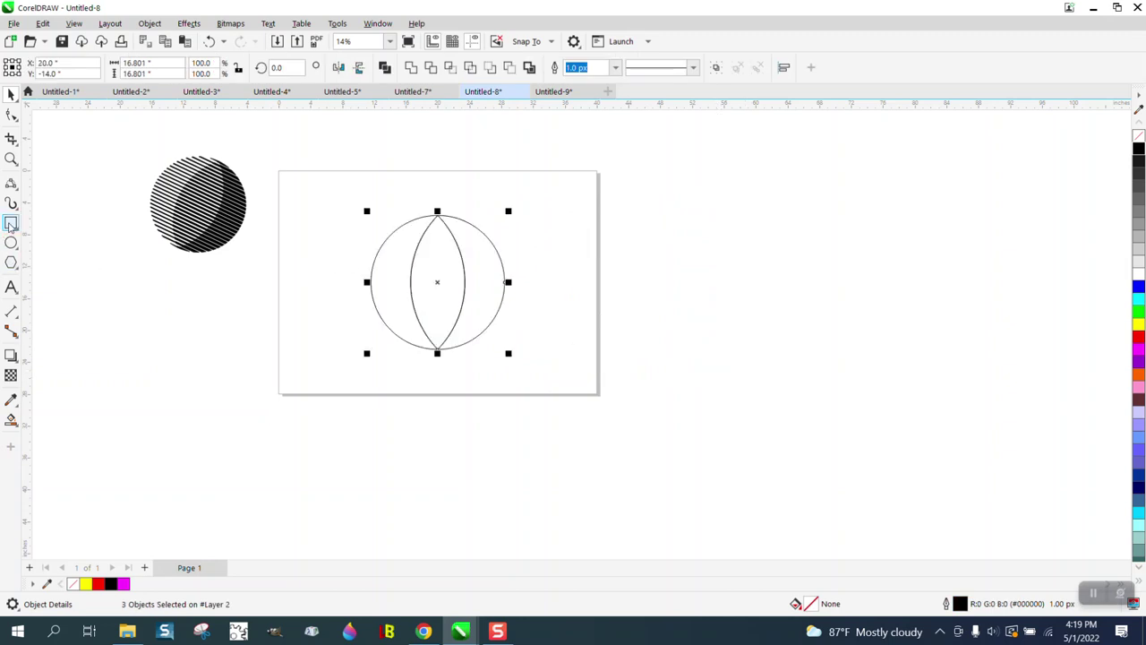
Draw a long thin rectangle and set its height to 0.1 inch
click(10, 224)
drag(357, 153, 541, 154)
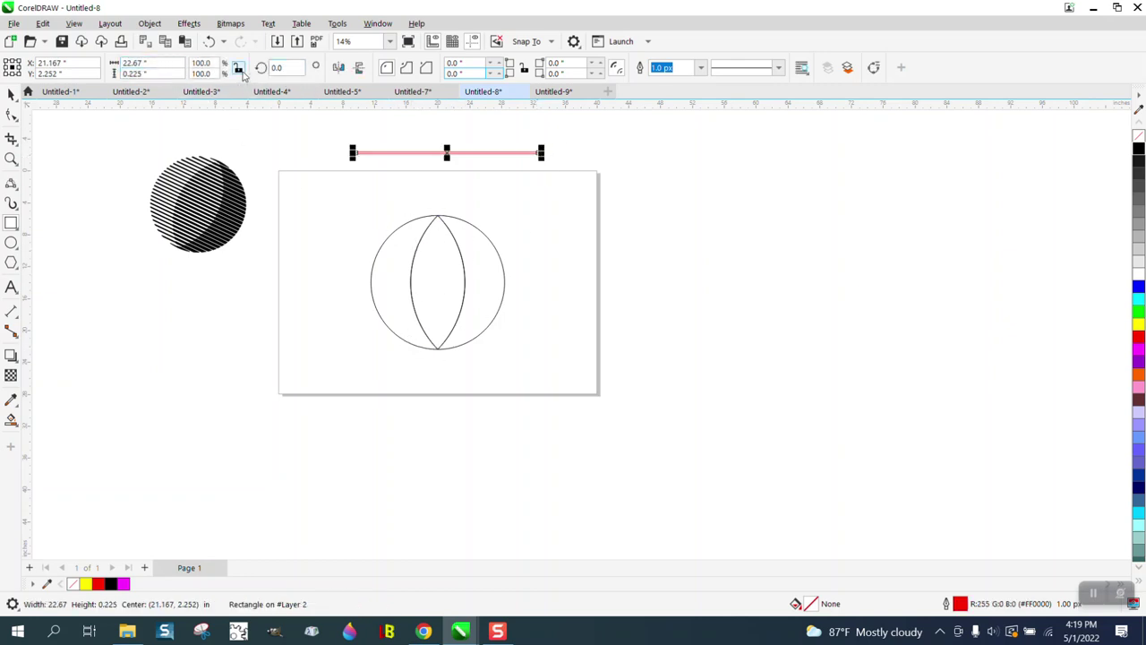
click(147, 74)
key(BackSpace)
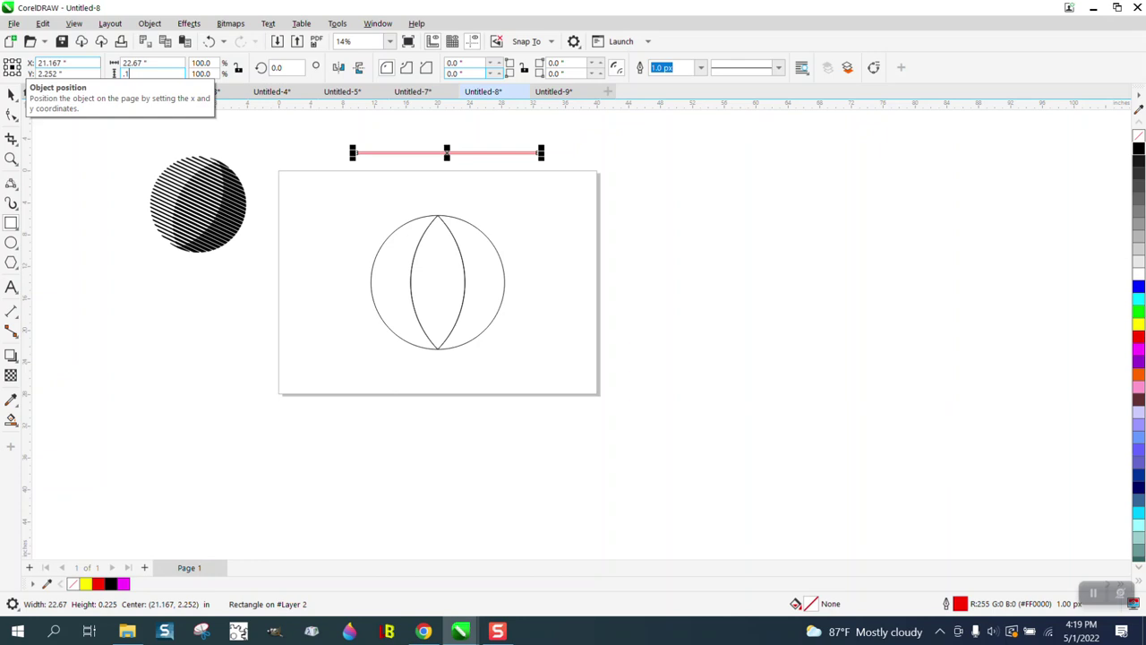
text(.1)
key(Return)
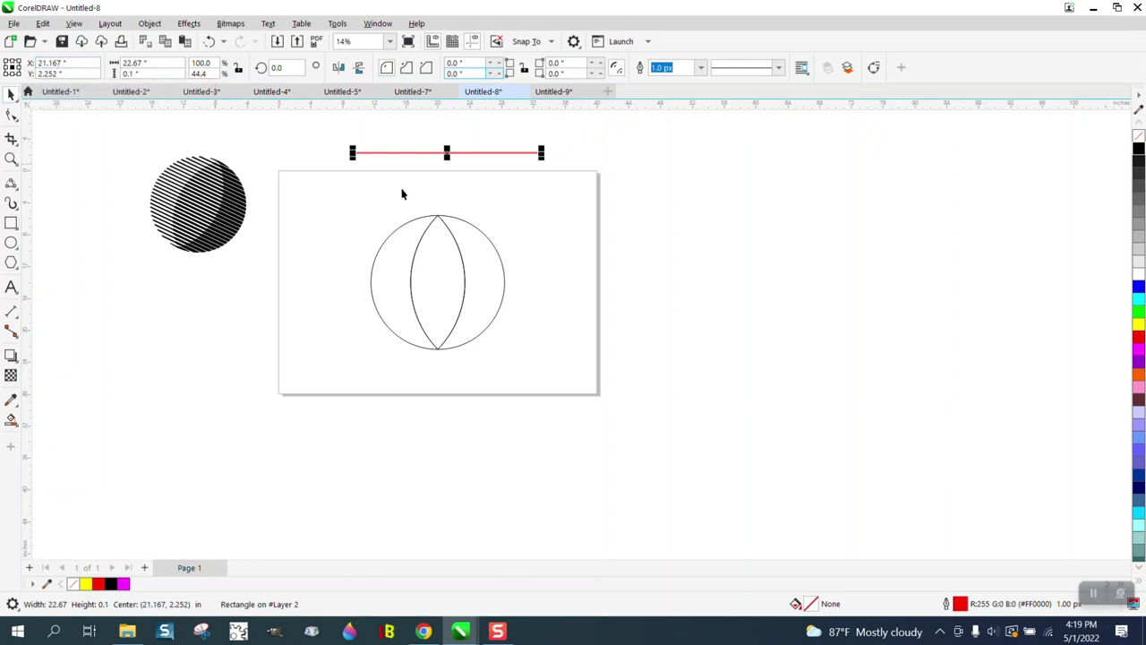
Place copies of the line at the circle's top and bottom, filled black with no outline
drag(447, 153, 438, 216)
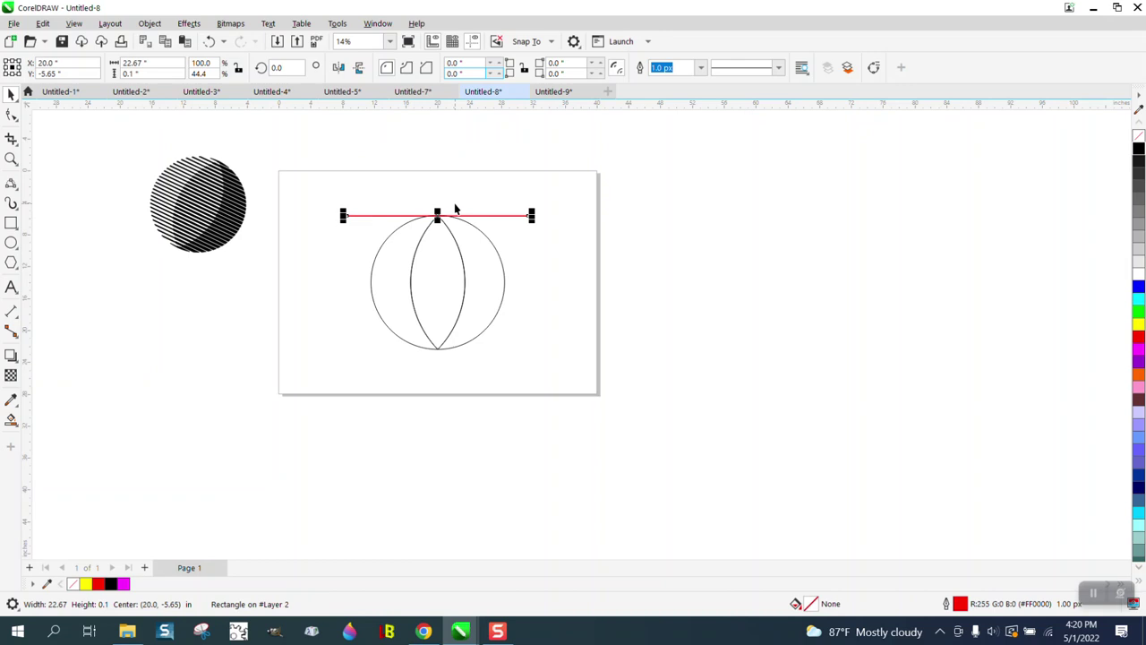
drag(438, 216, 440, 348)
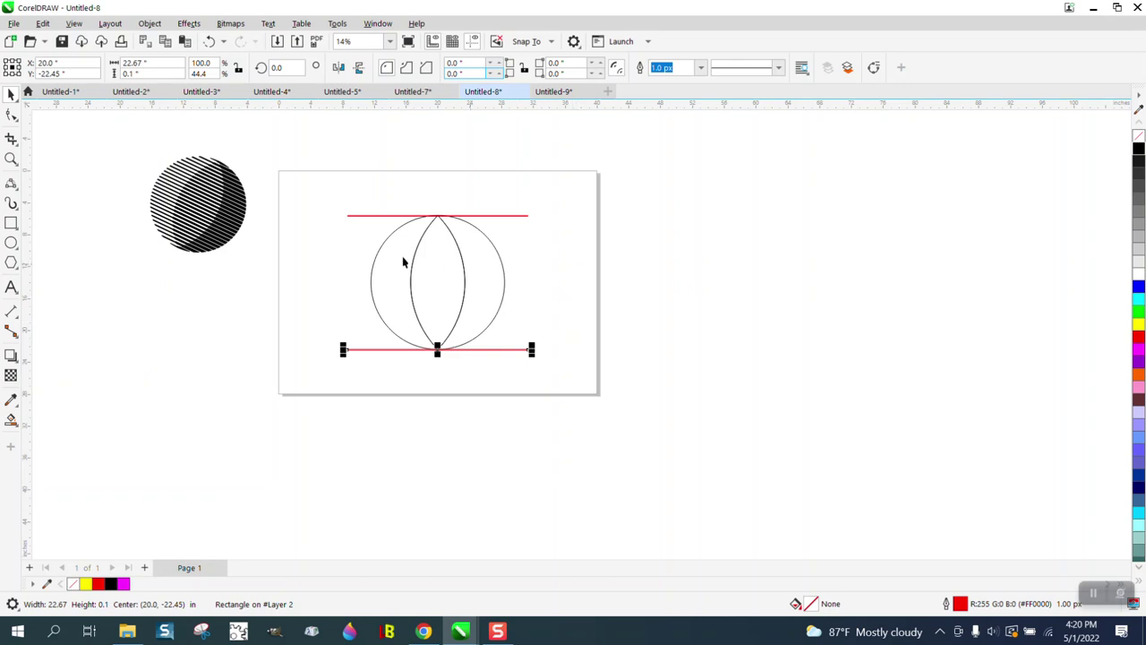
shift+click(373, 215)
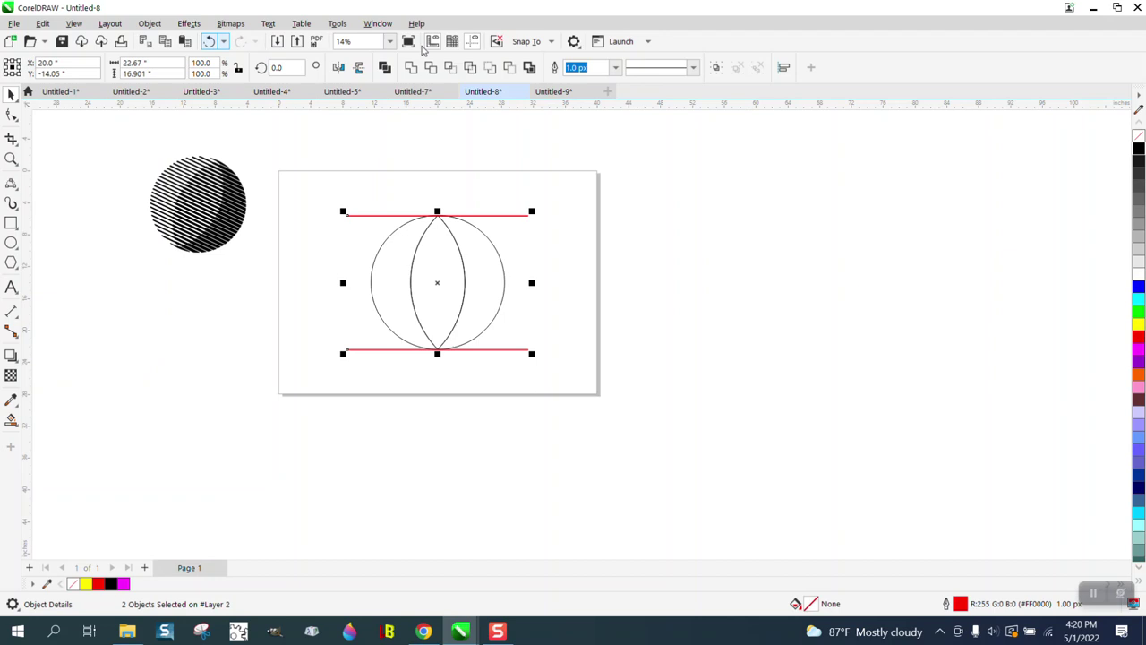
click(1138, 155)
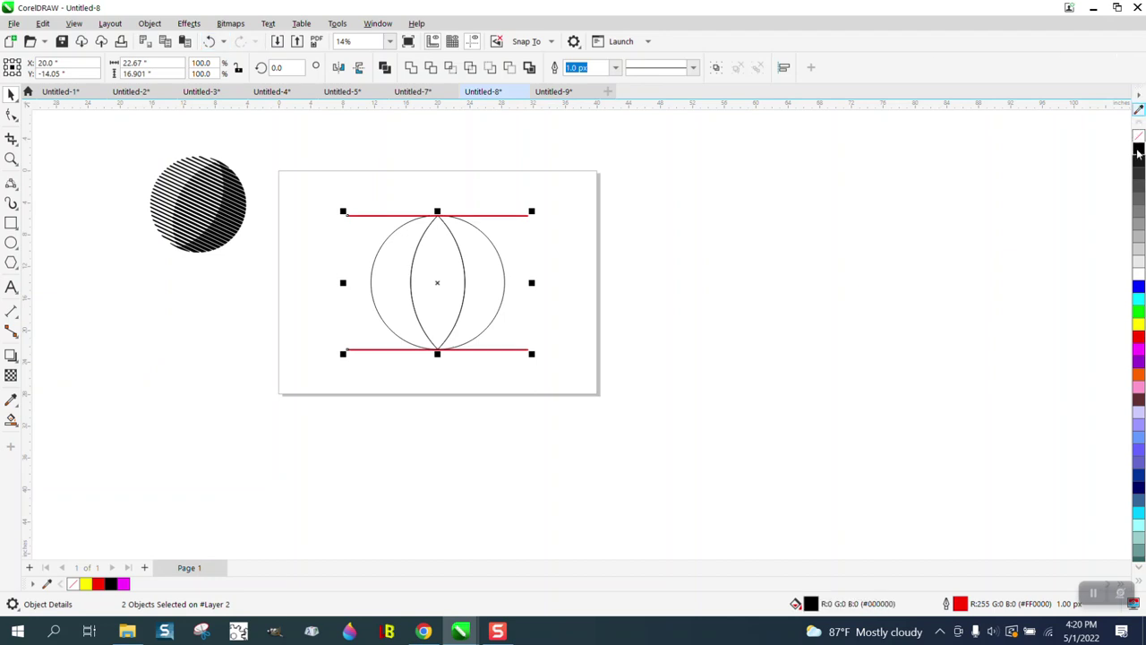
right_click(1138, 135)
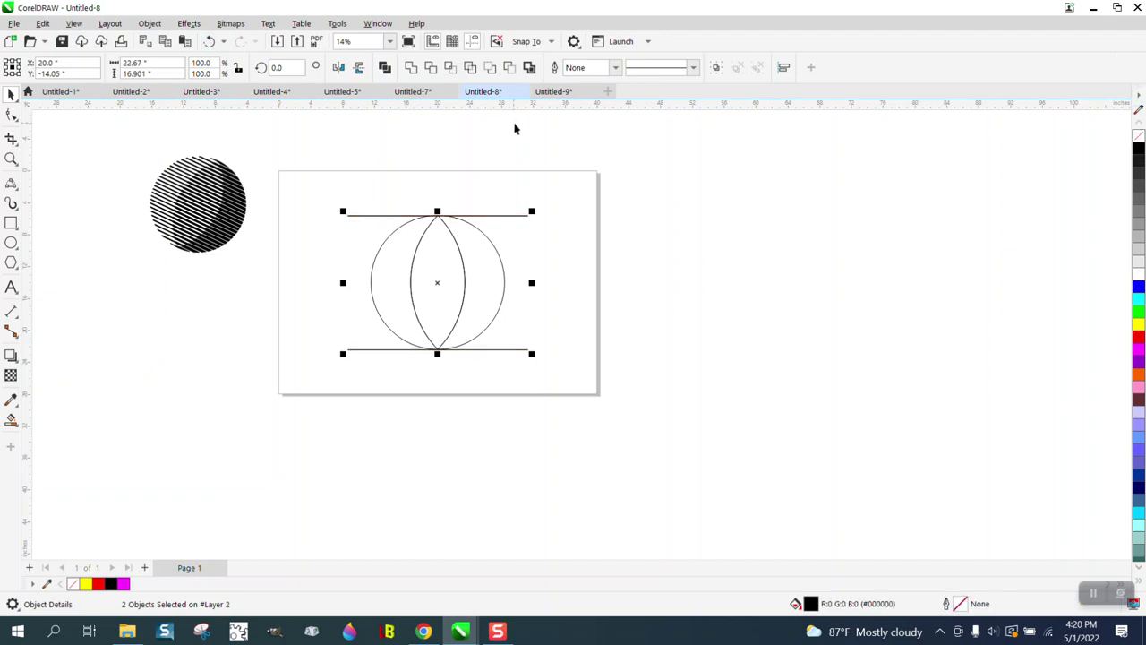
click(189, 24)
Blend the two lines into 26 evenly spaced stripes
click(204, 333)
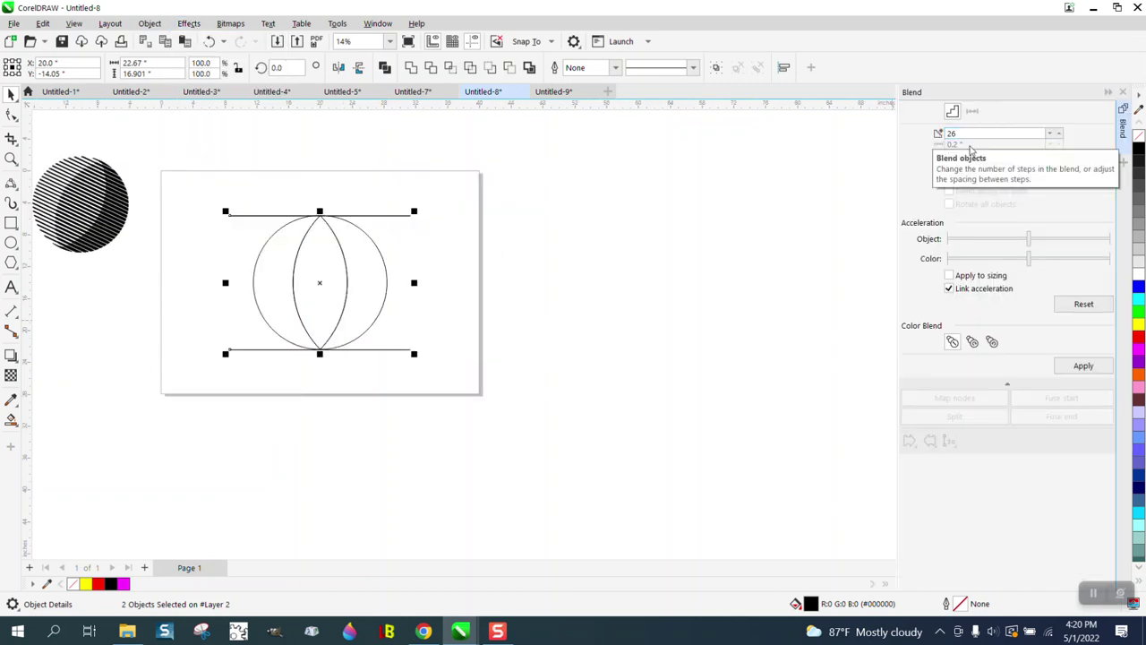
click(1083, 371)
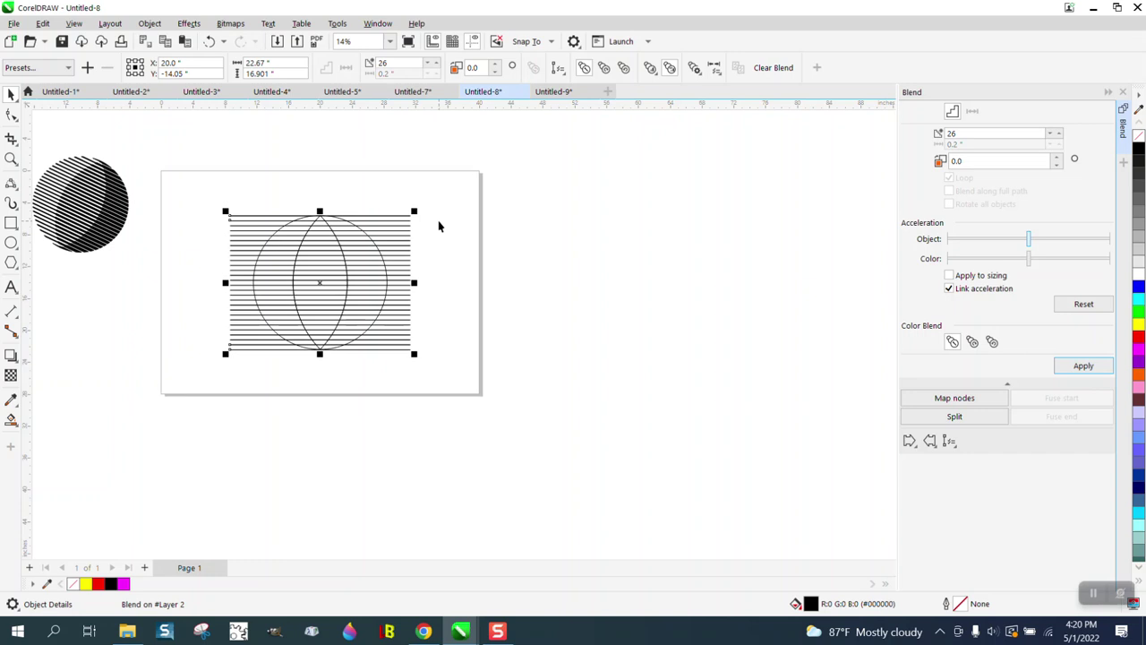
key(Tab)
Move the stripe block right of the page and make three side-by-side copies
click(410, 226)
key(Right)
key(Right)
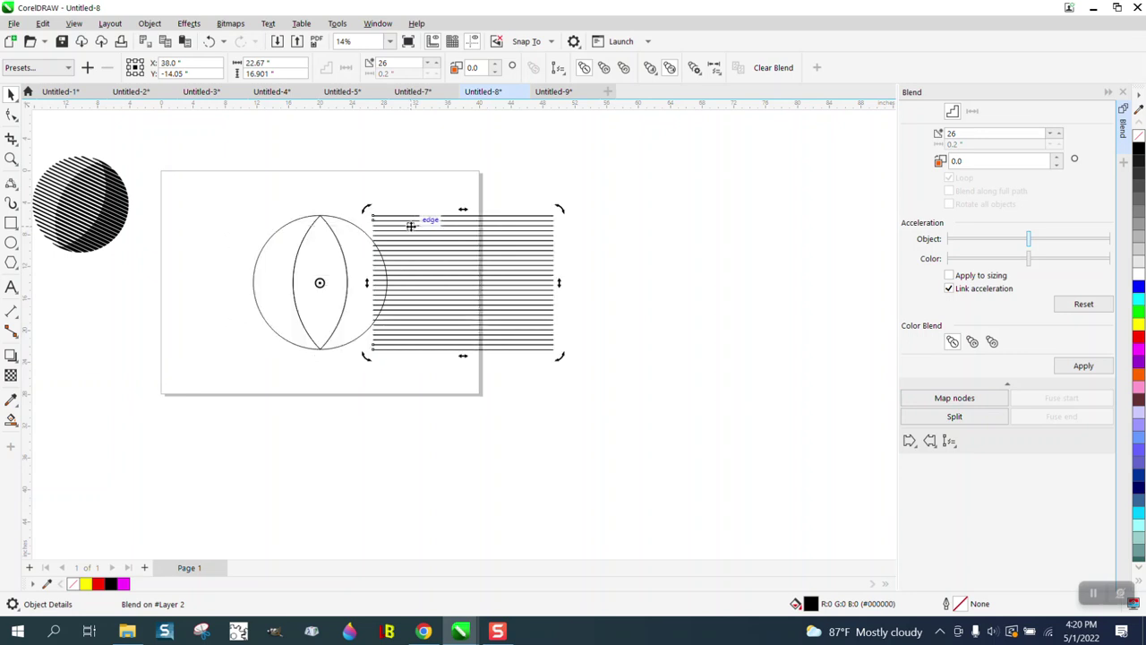
key(Right)
key(Right)
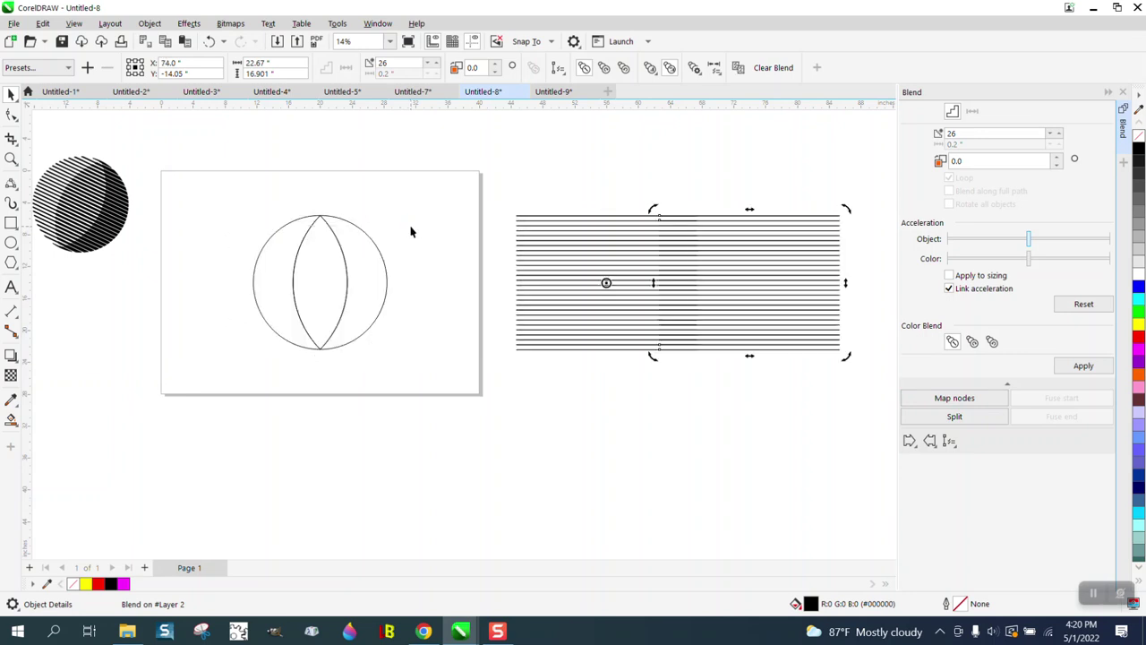
scroll(408, 273, down, 1)
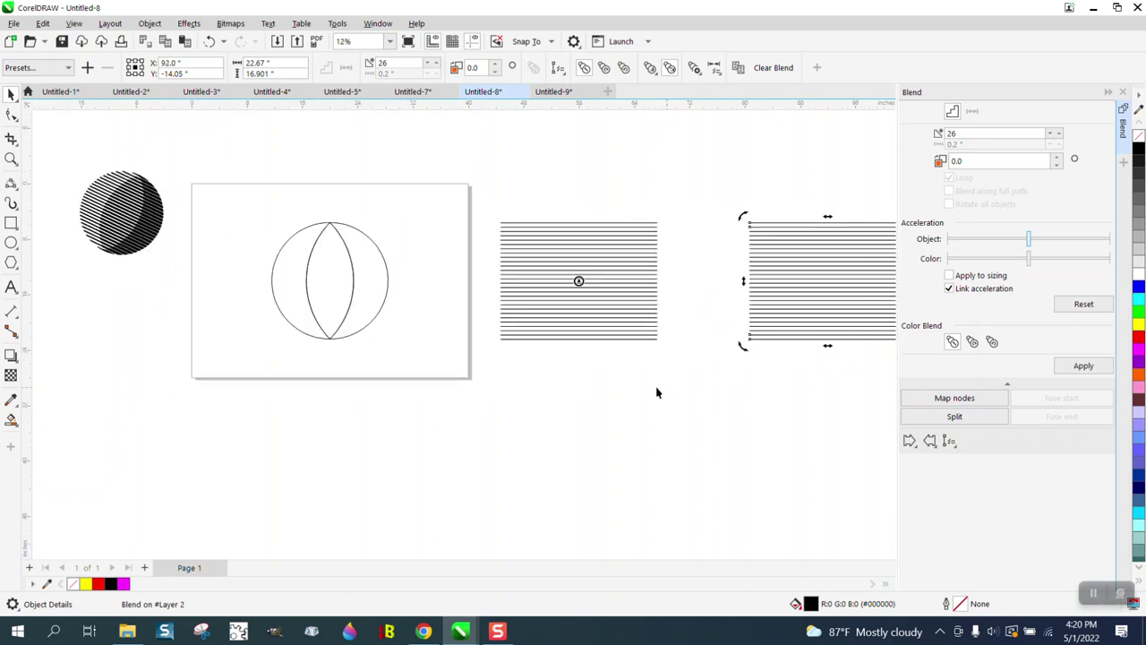
scroll(578, 391, down, 1)
scroll(595, 395, down, 1)
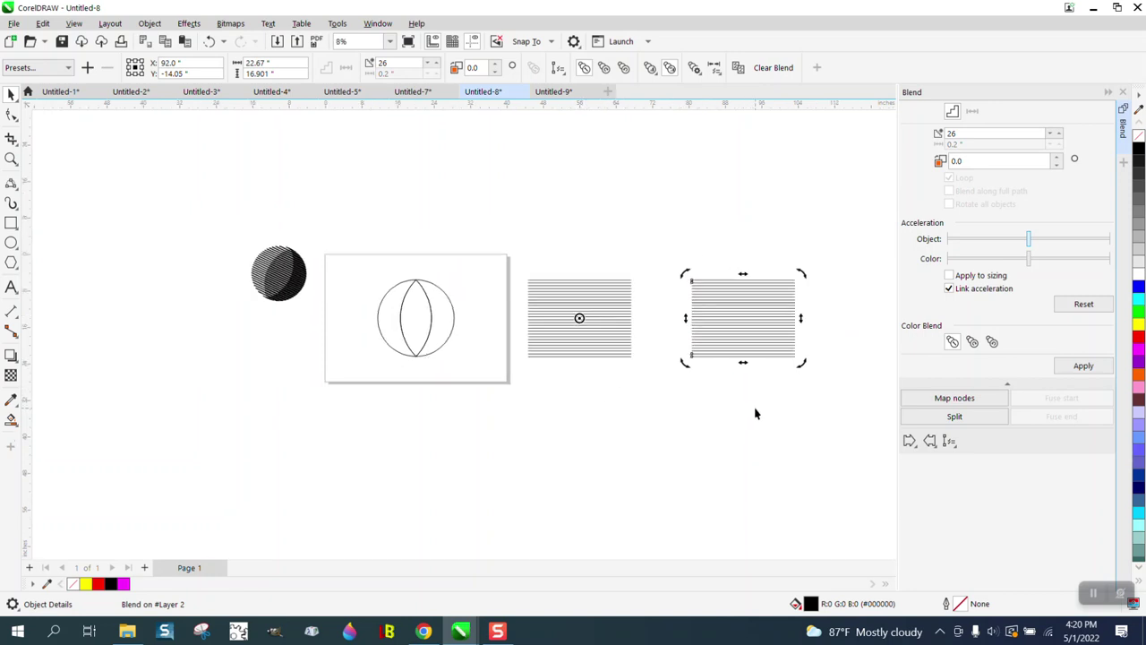
key(ctrl+d)
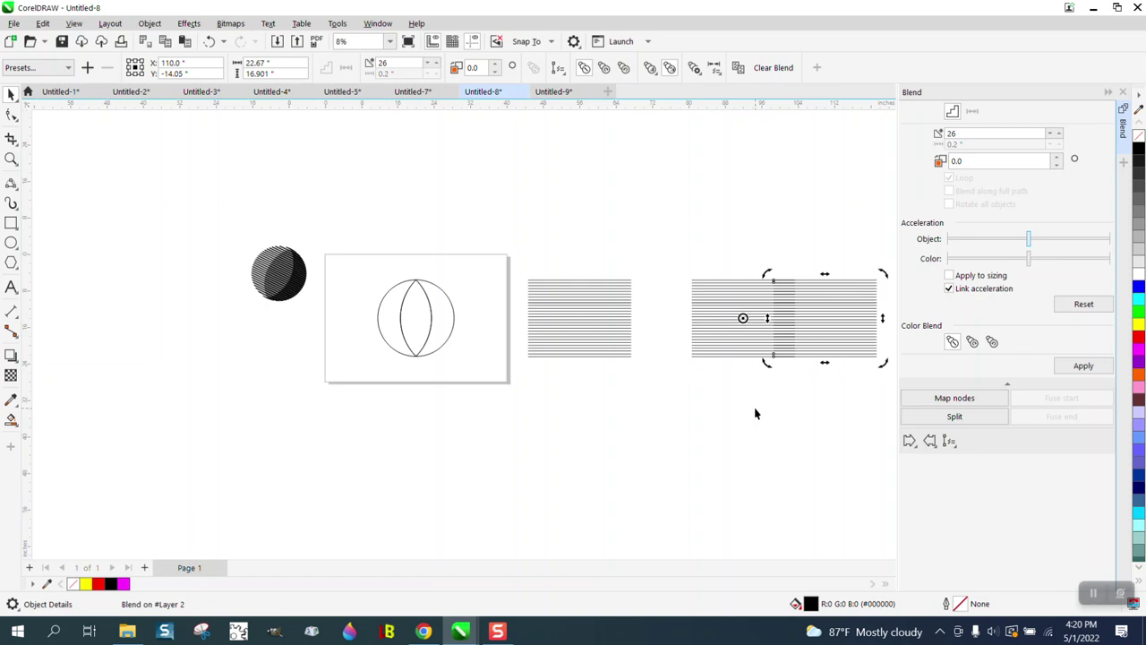
click(1125, 92)
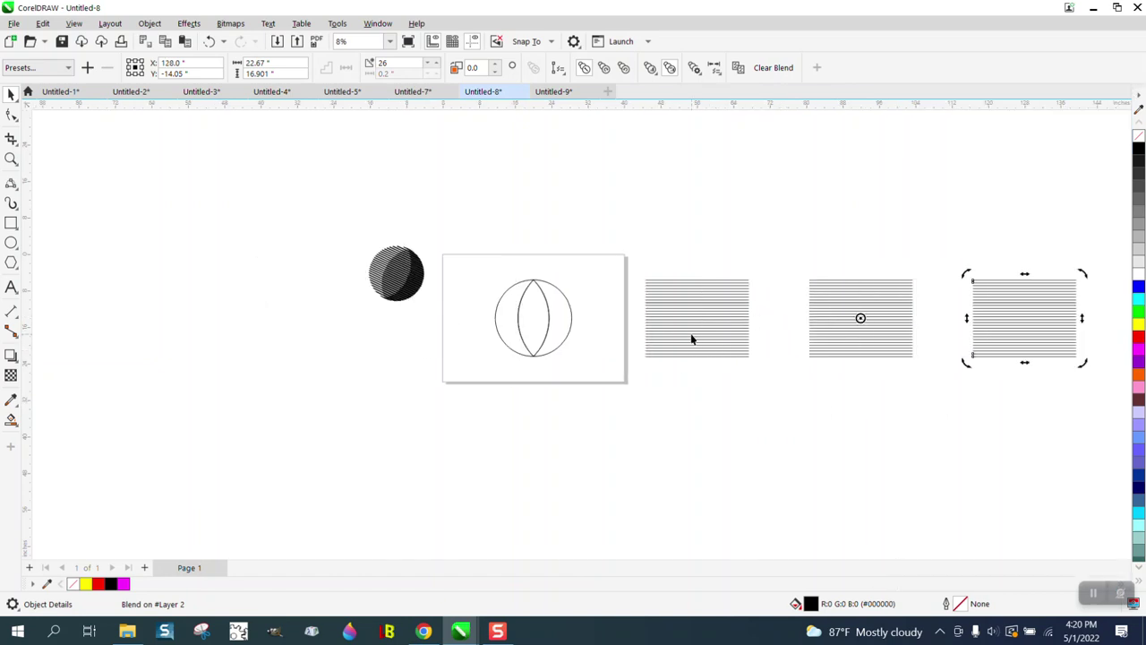
click(706, 327)
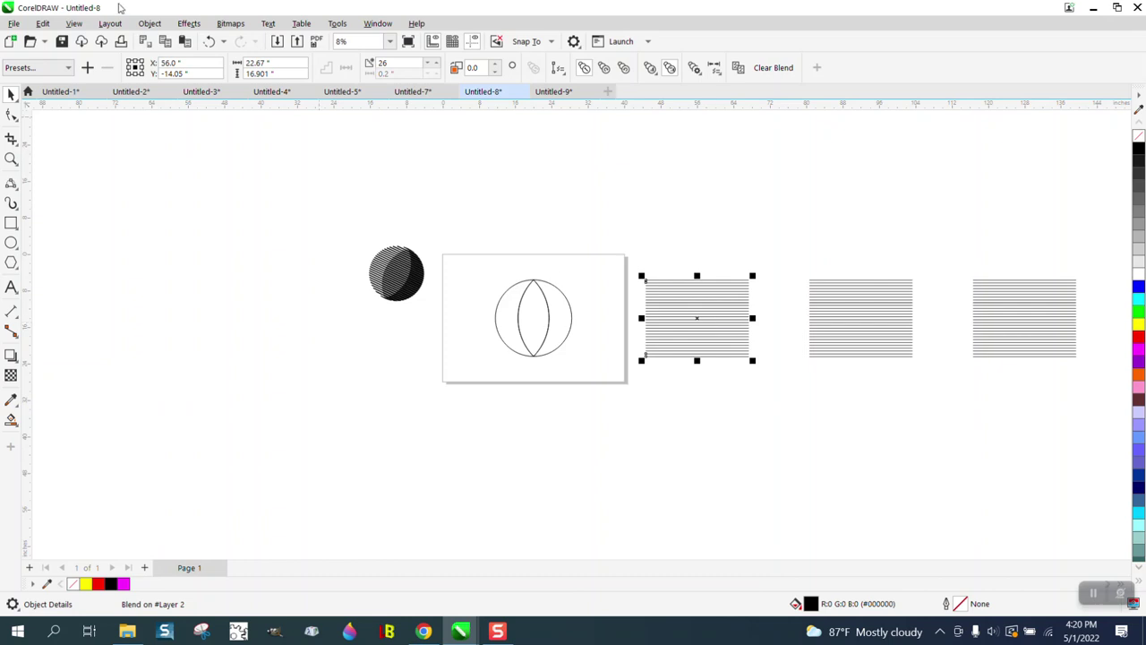
Set the top and bottom lines of the middle stripe block to 0.2 inch height
click(10, 159)
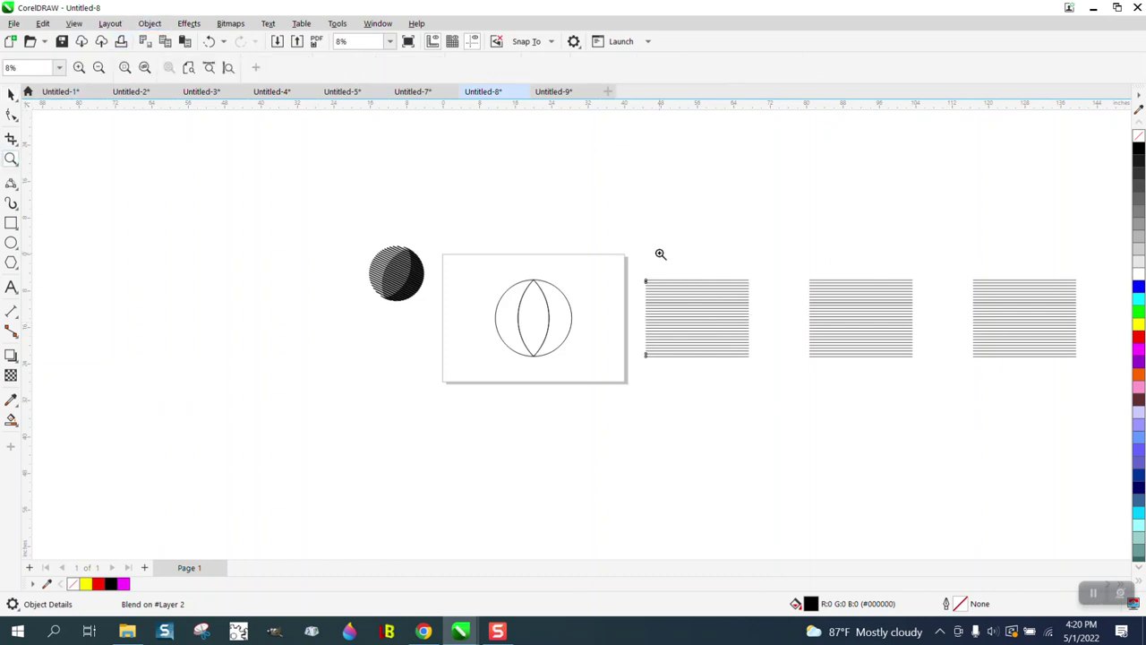
drag(772, 376, 815, 389)
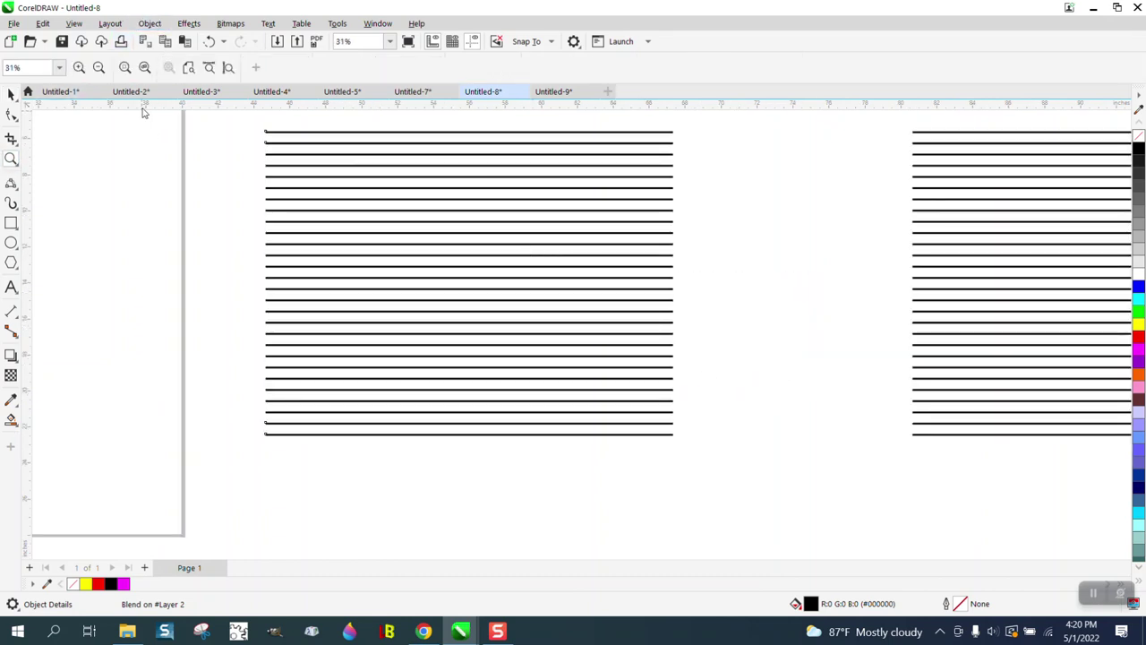
click(11, 93)
scroll(439, 220, down, 2)
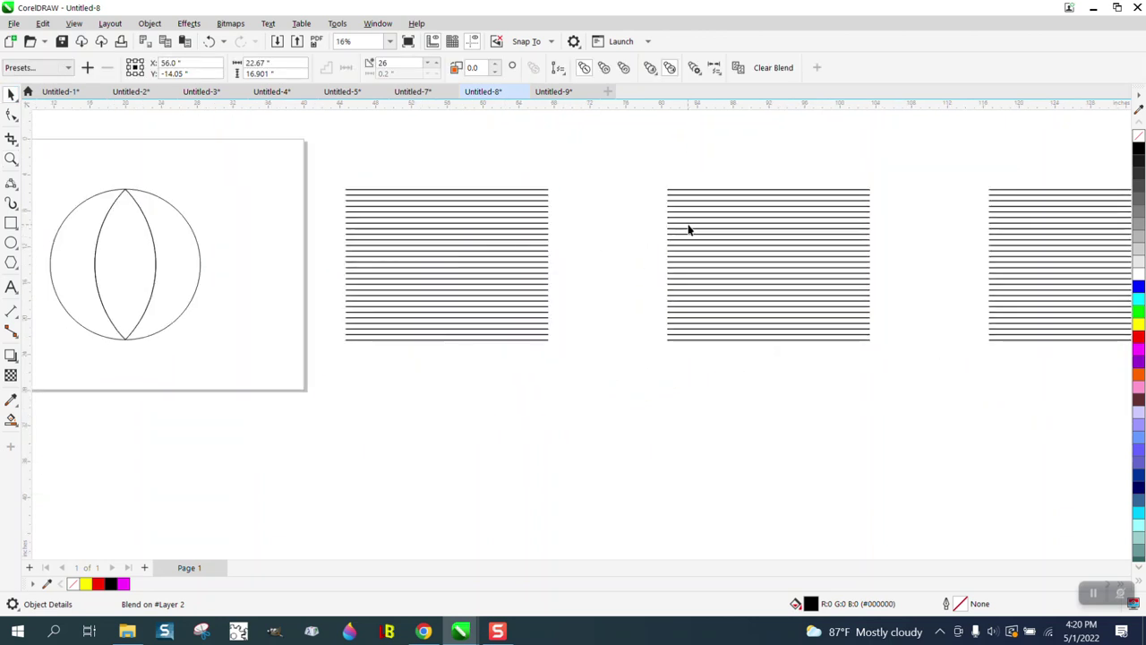
click(696, 200)
click(698, 189)
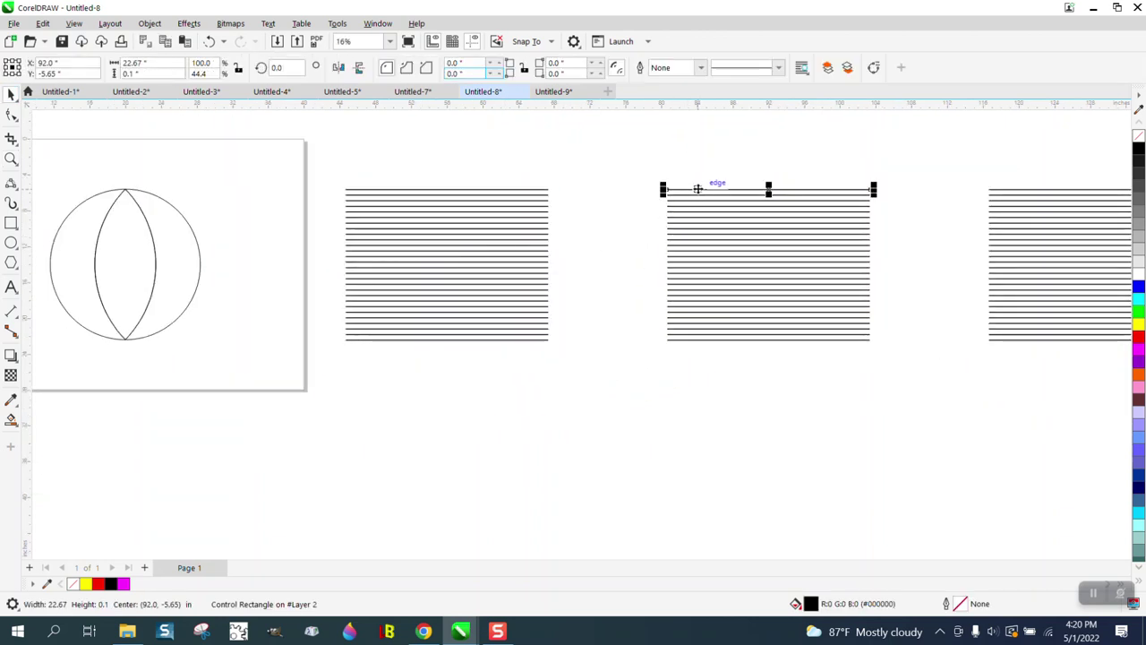
double_click(129, 74)
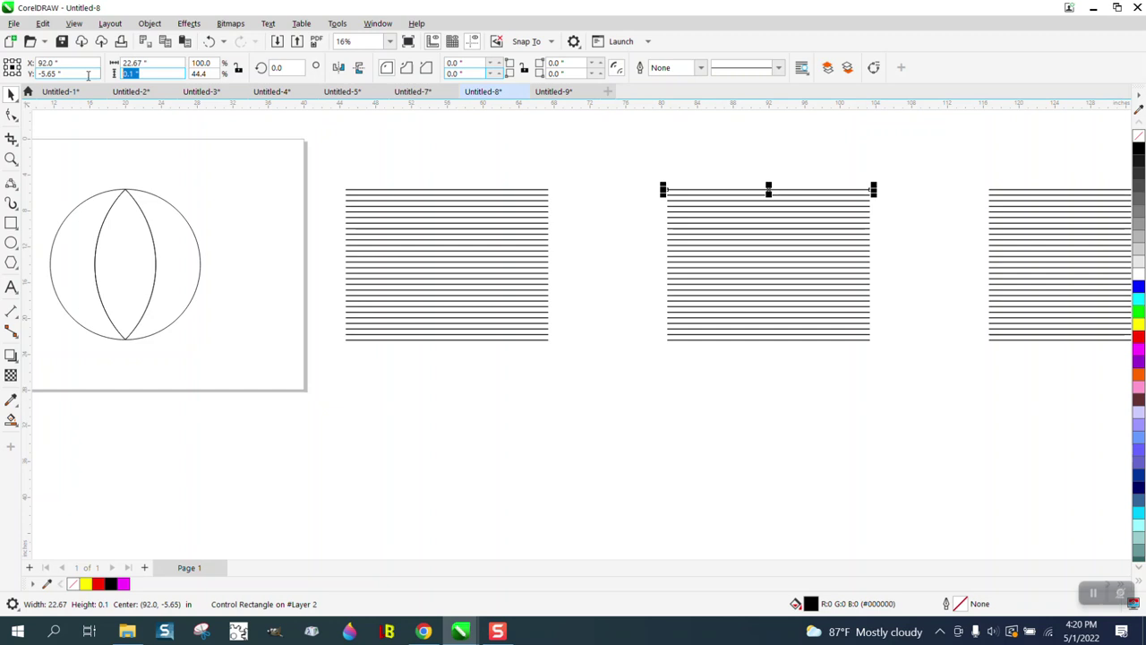
text(.2)
key(Return)
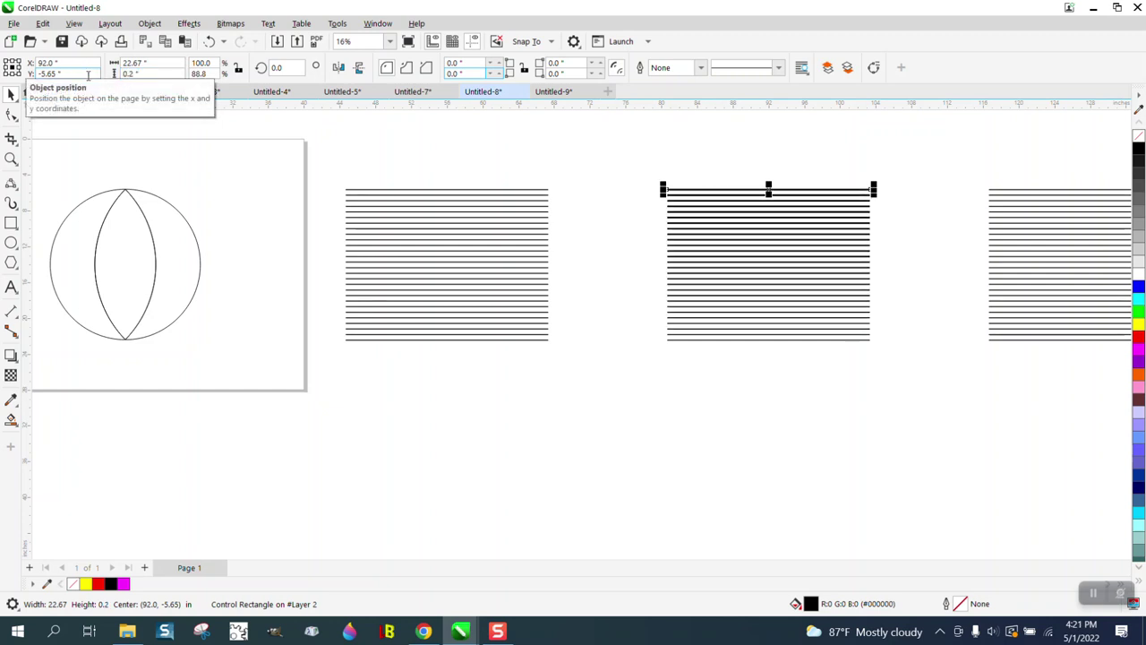
click(798, 346)
click(799, 341)
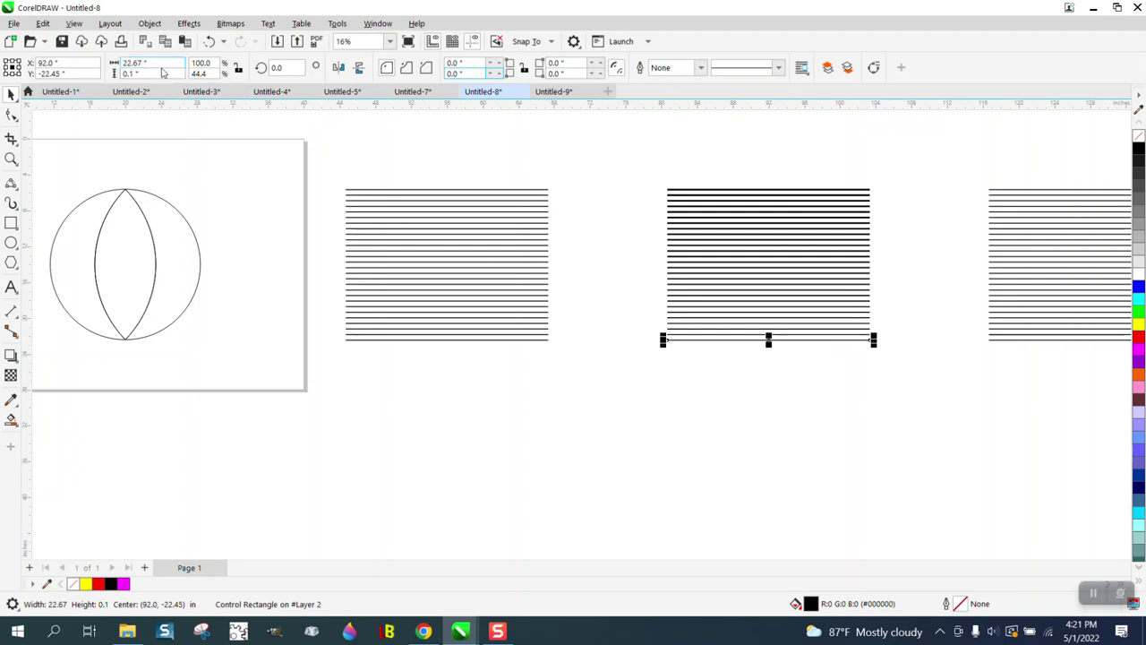
text(.2)
key(Return)
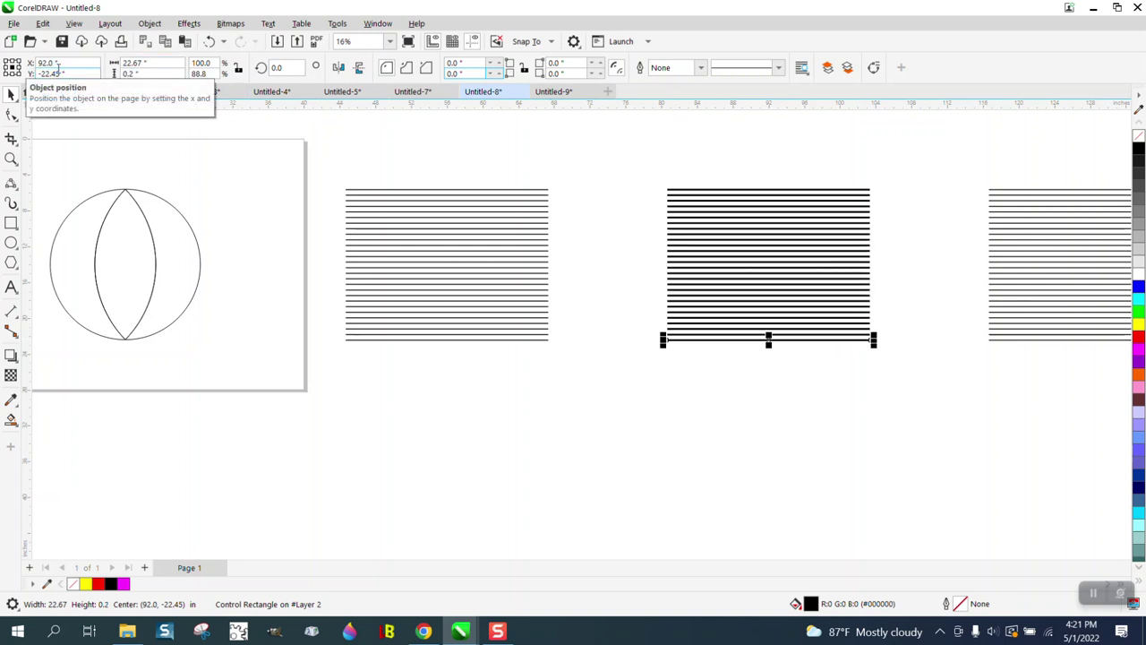
Set the top and bottom lines of the right stripe block to 0.3 inch height
click(996, 190)
click(134, 74)
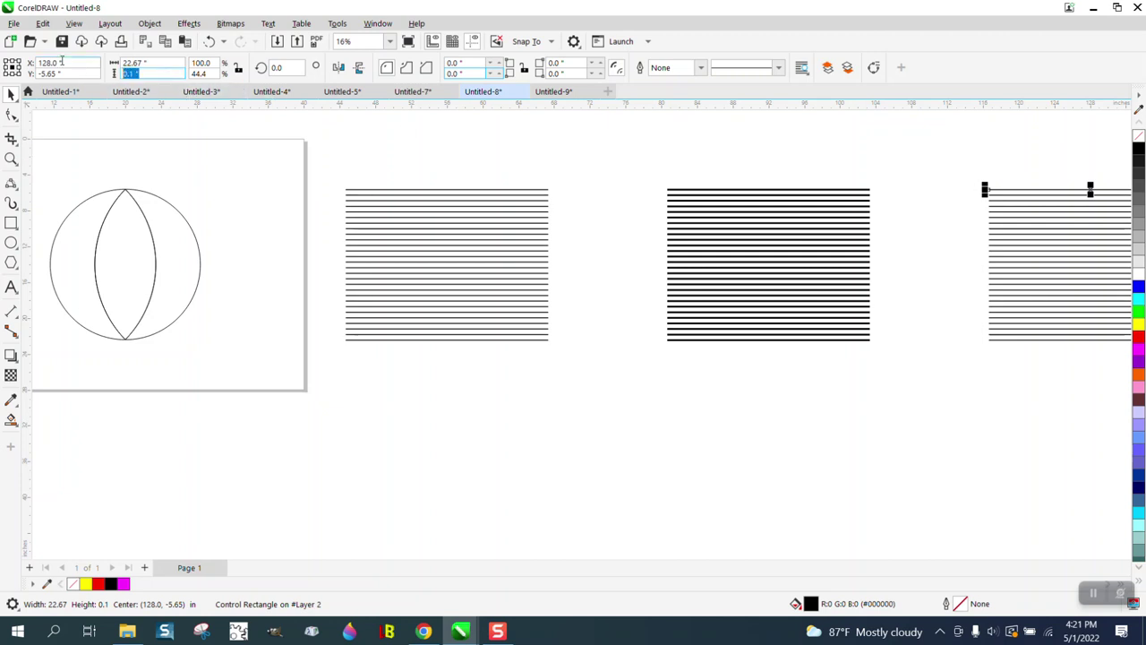
key(BackSpace)
text(.3)
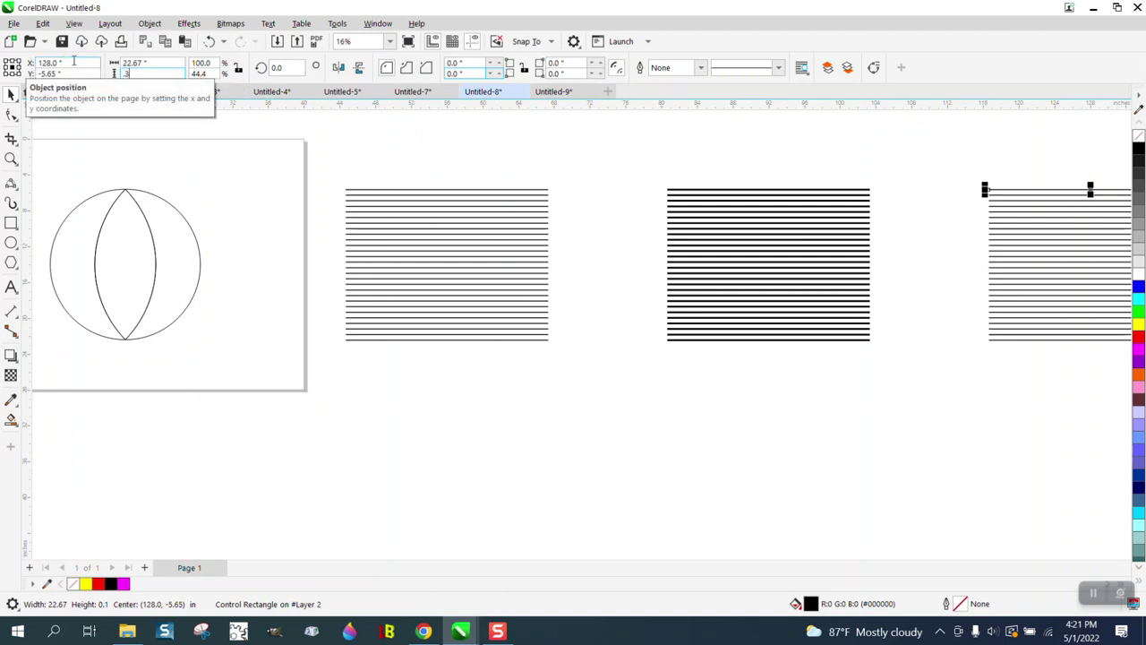
key(Return)
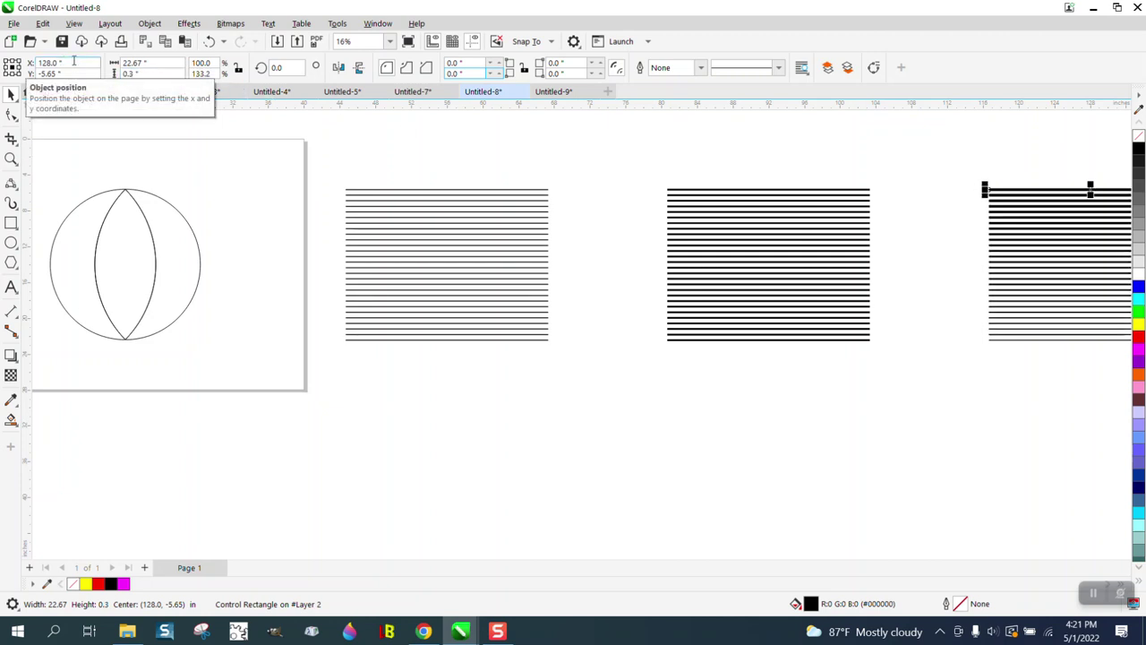
click(991, 339)
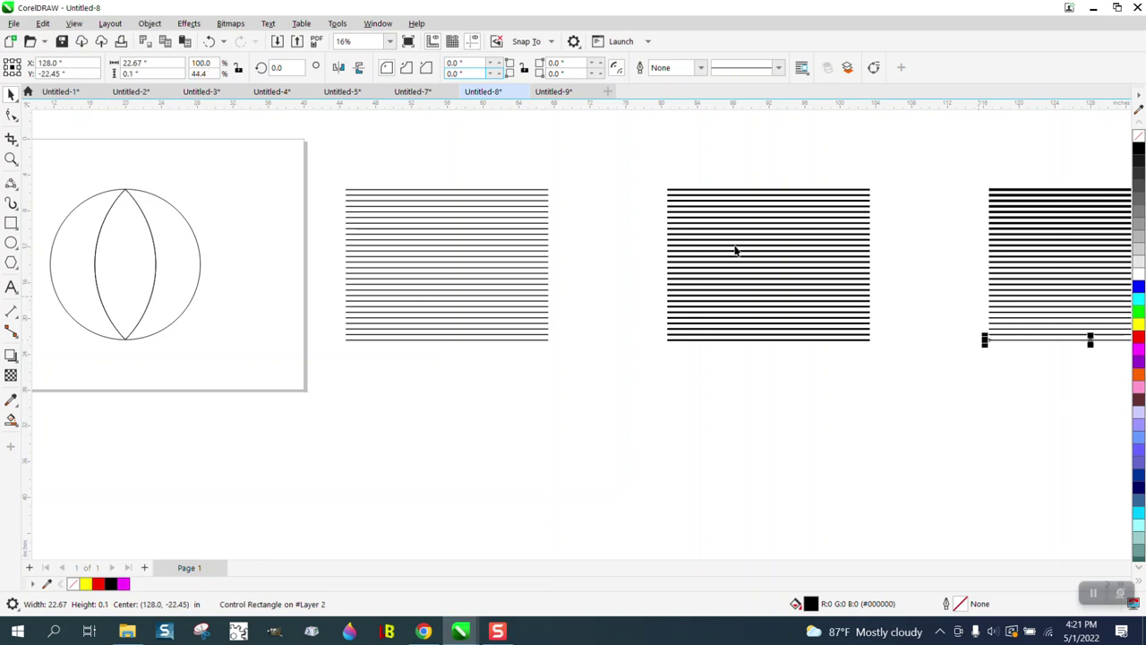
click(176, 72)
text(.3)
key(Return)
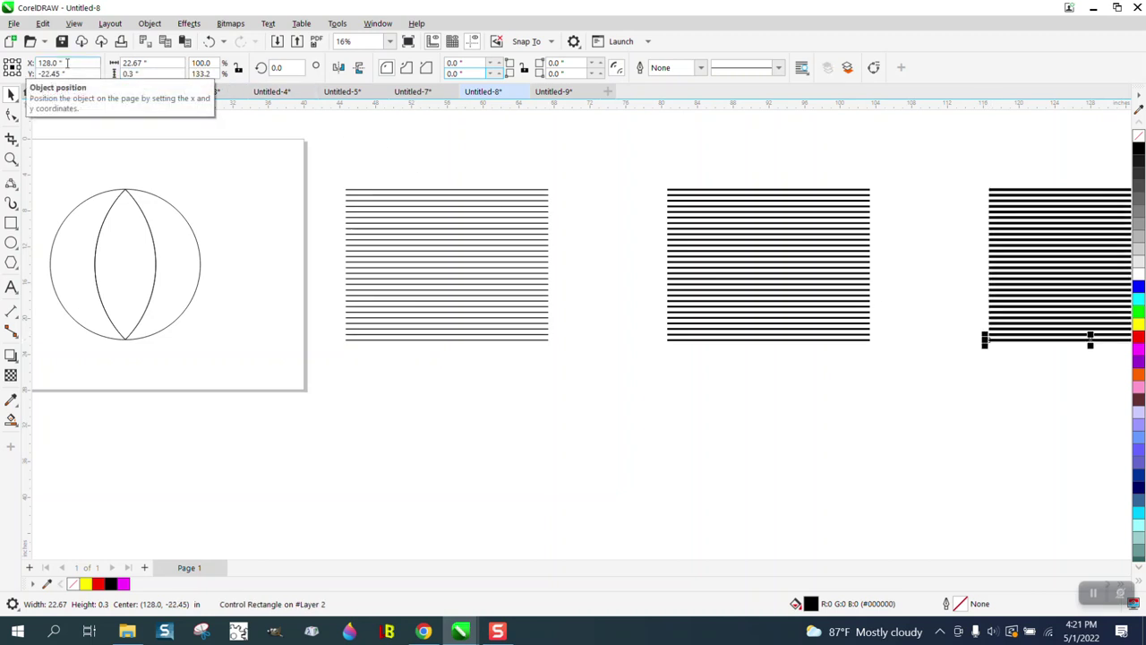
Break the left line blend apart and group its three pieces
drag(331, 163, 480, 314)
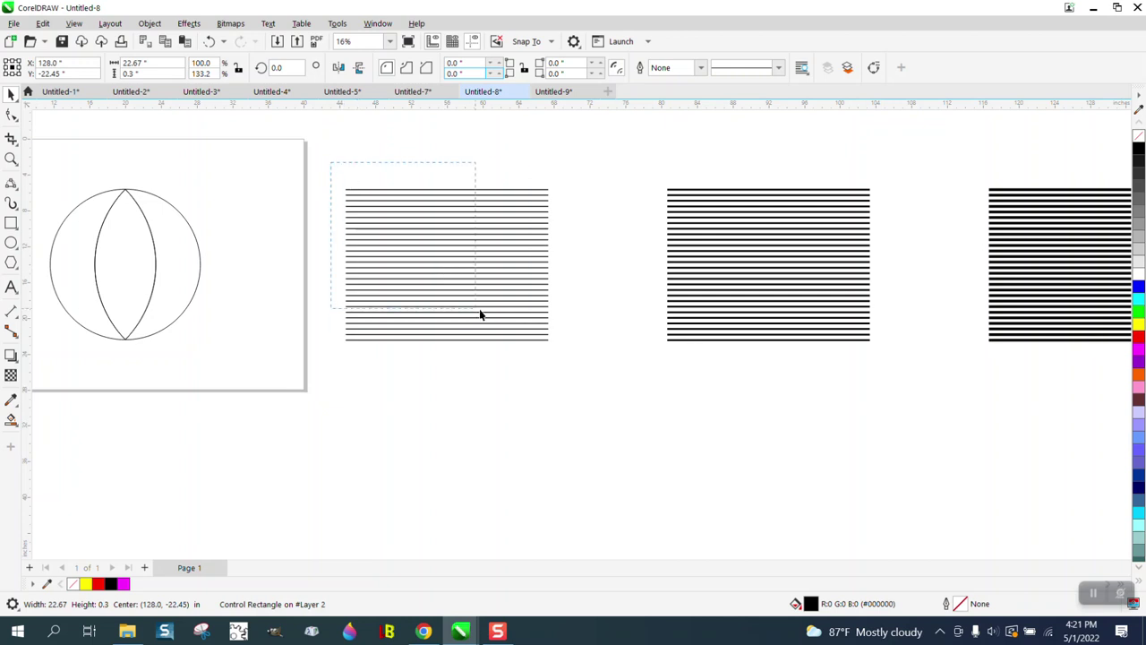
drag(609, 383, 610, 383)
click(150, 23)
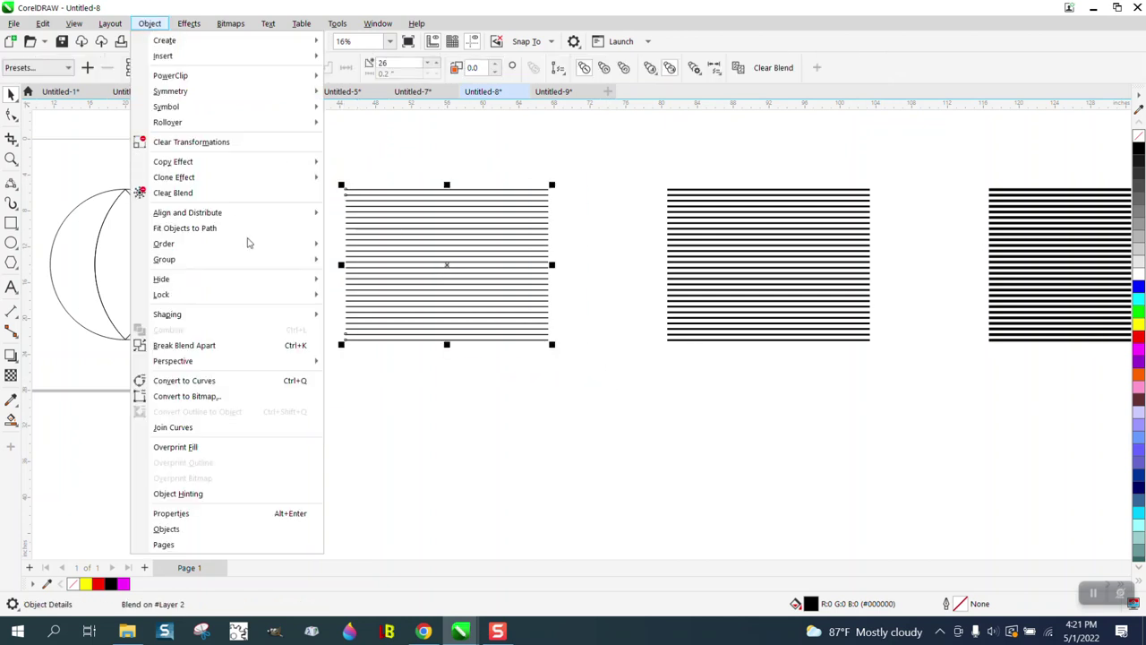
click(220, 345)
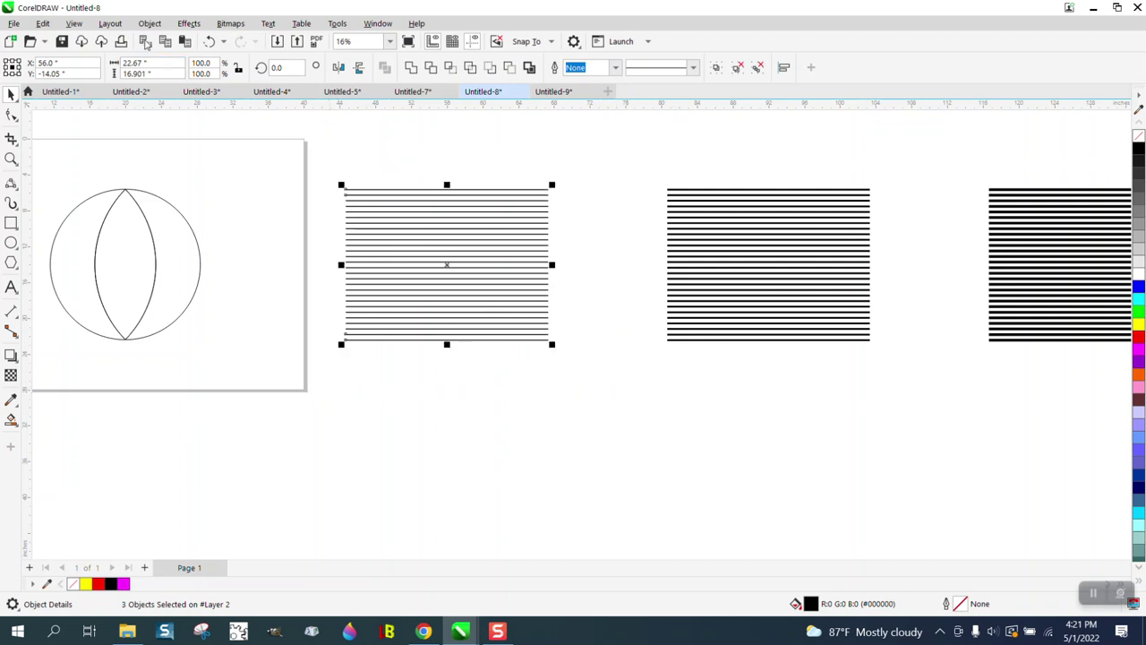
click(149, 24)
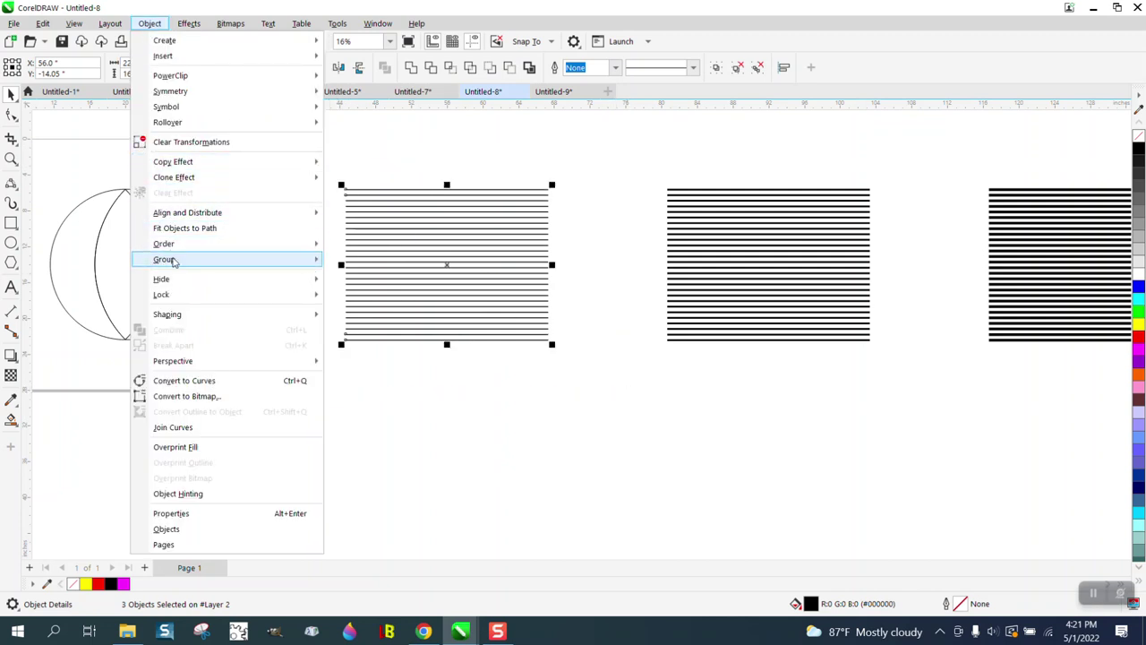
mouse_move(174, 260)
click(358, 271)
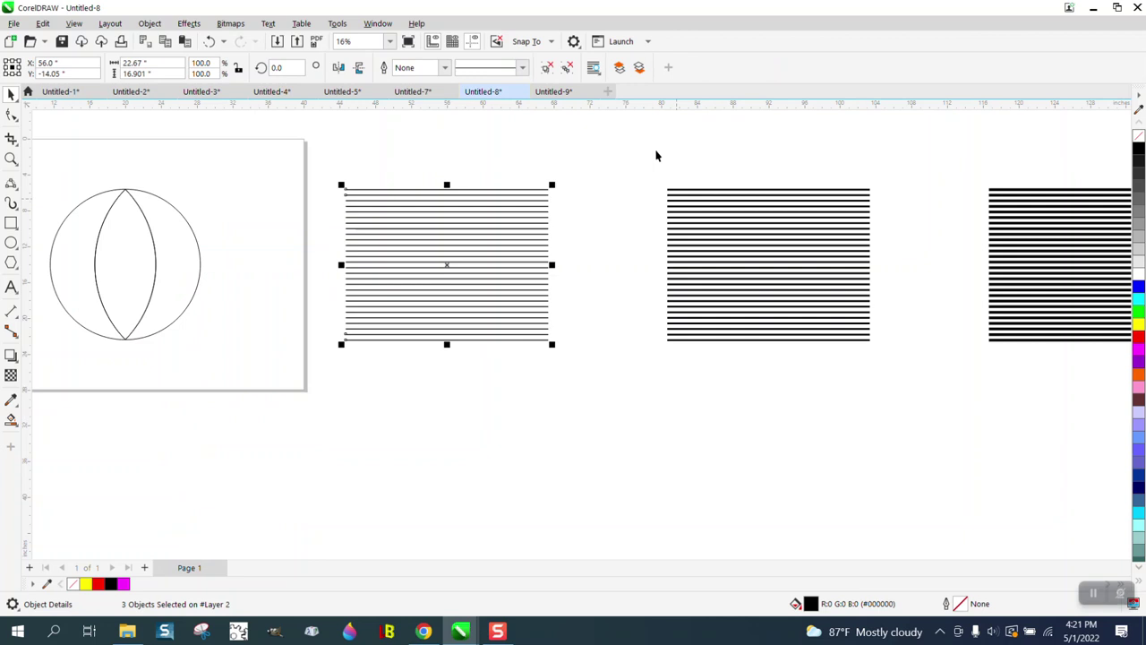
Break the middle line blend apart and group its three pieces
drag(638, 151, 923, 387)
click(149, 23)
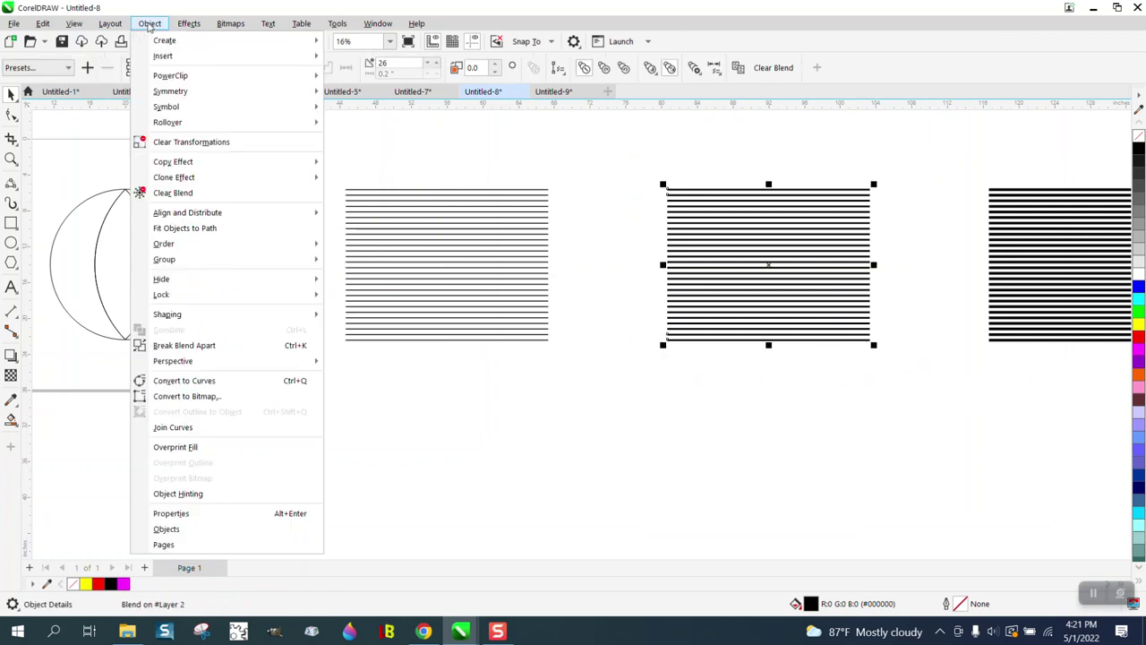
click(183, 345)
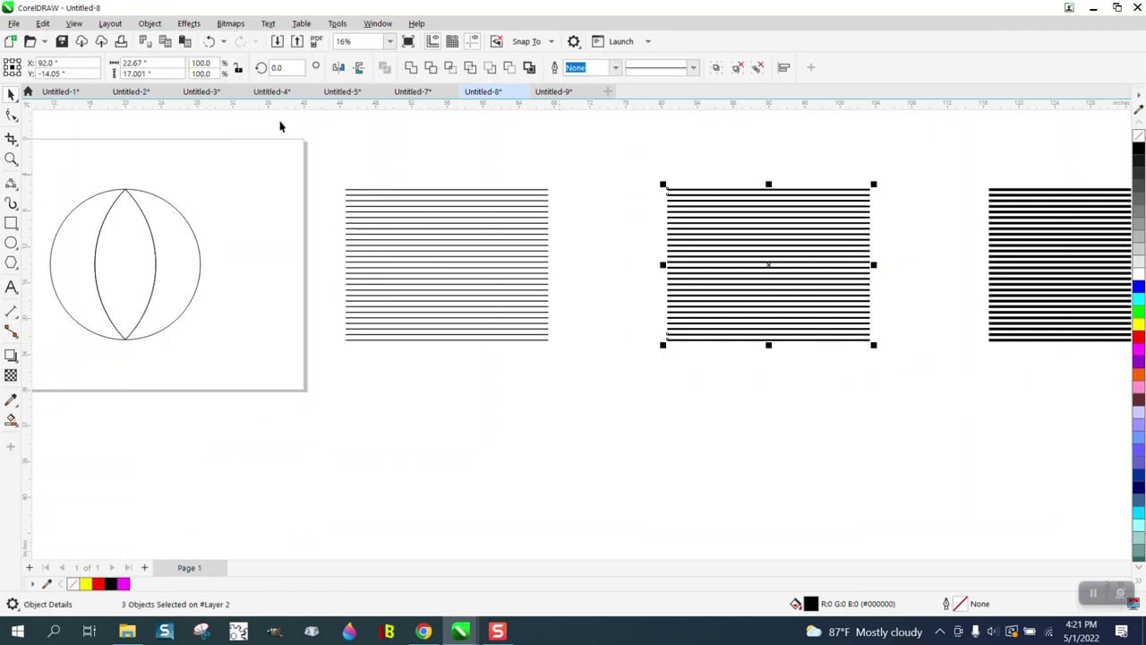
click(150, 23)
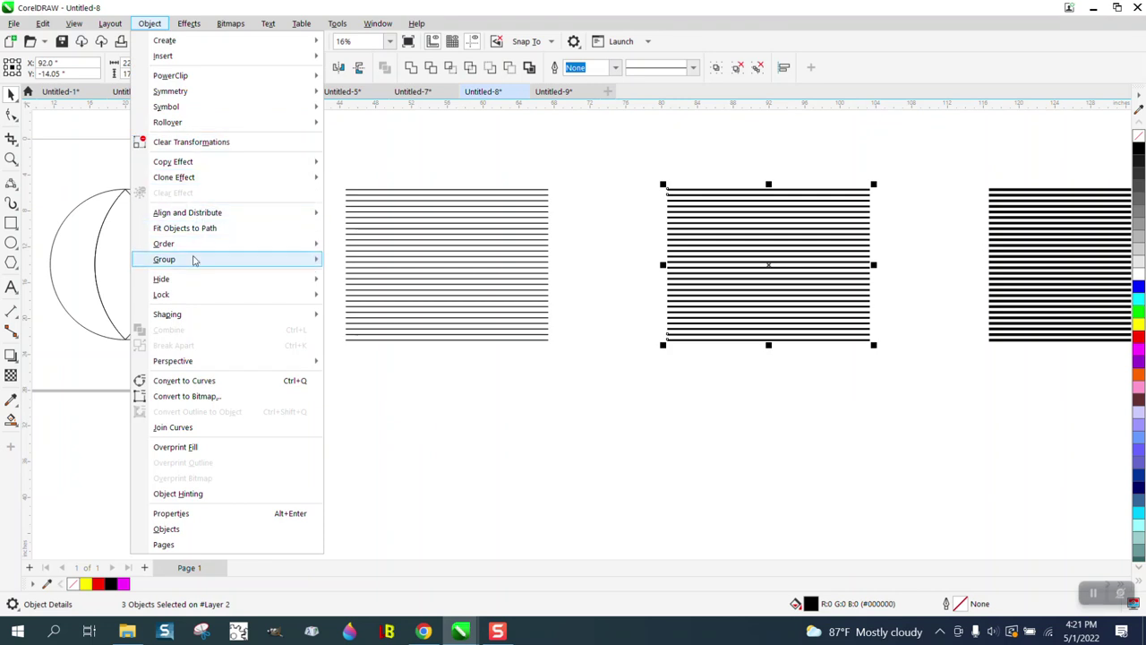
mouse_move(194, 260)
click(358, 262)
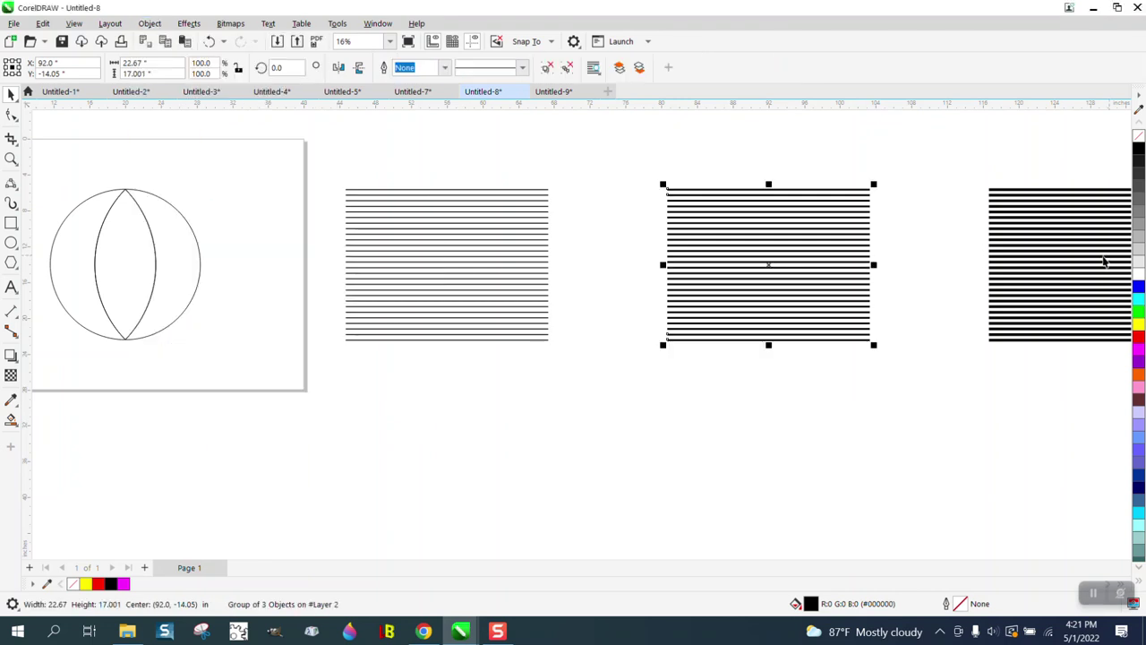
Break the right line blend apart into separate objects
click(1105, 261)
click(151, 25)
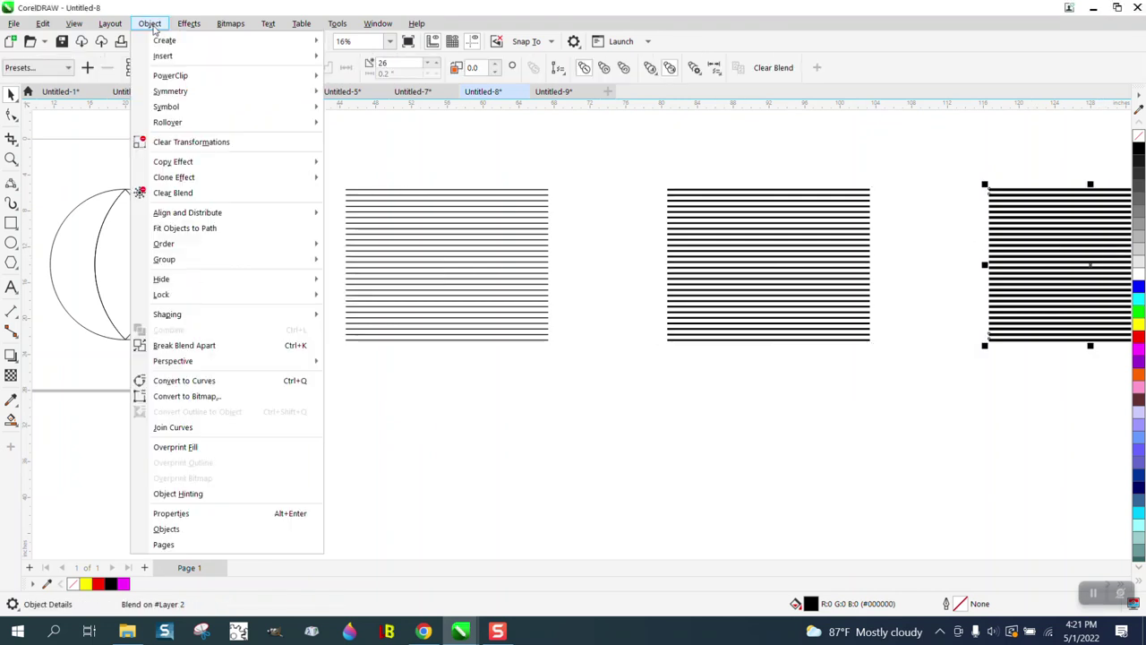
click(192, 346)
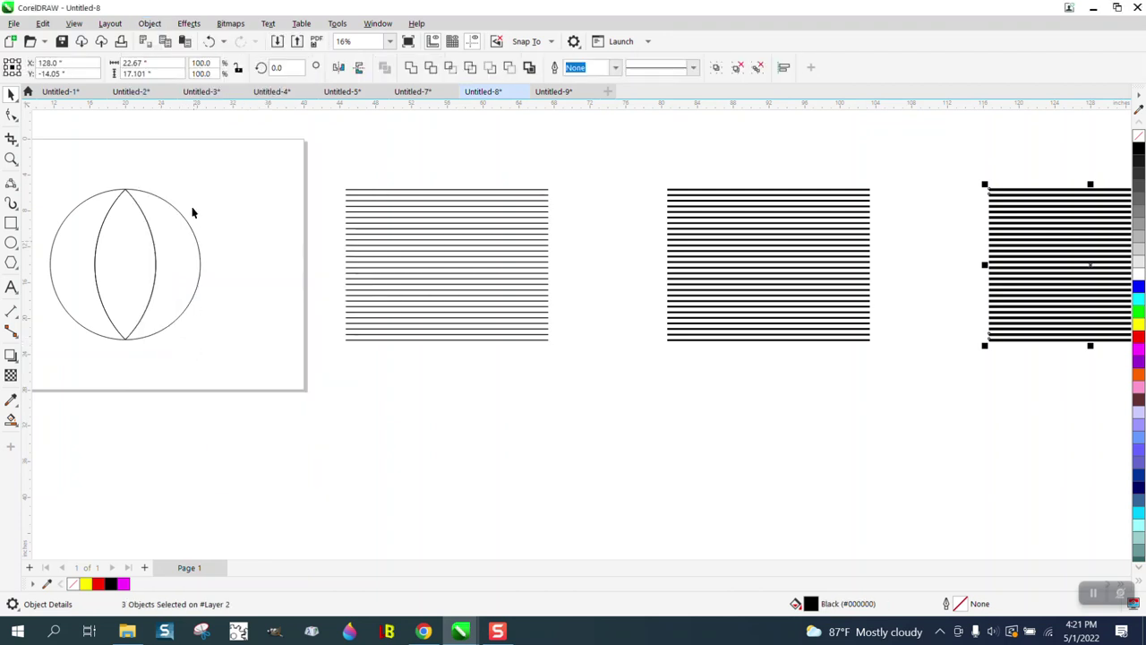
click(149, 23)
Group the three pieces of the right line stack
mouse_move(183, 263)
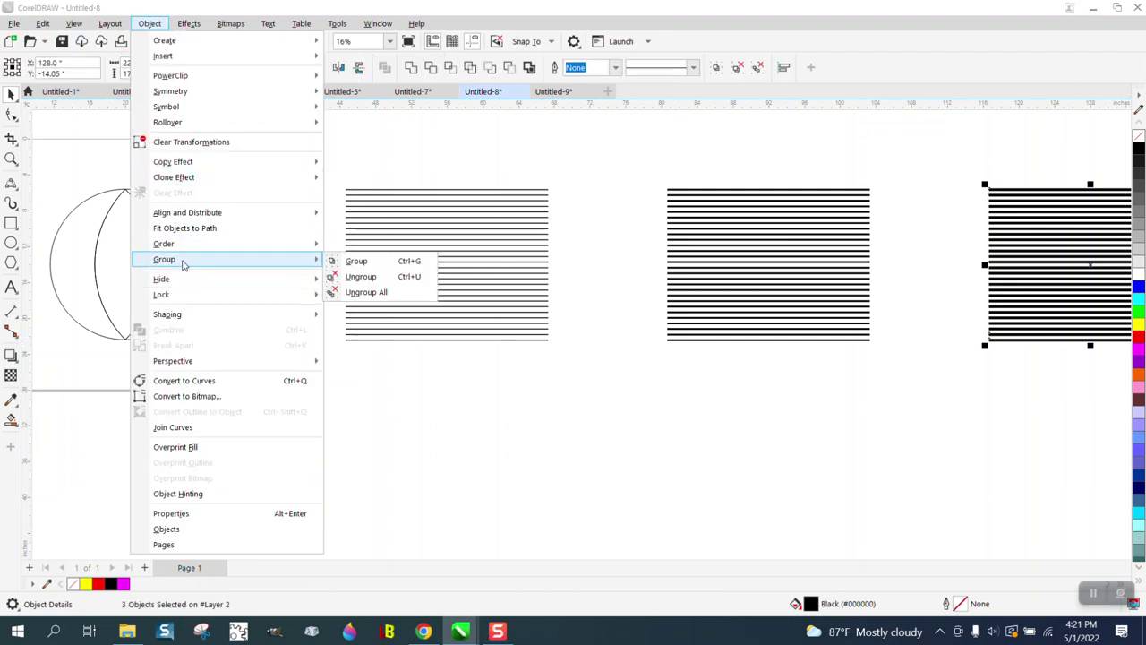
click(356, 261)
scroll(452, 243, down, 1)
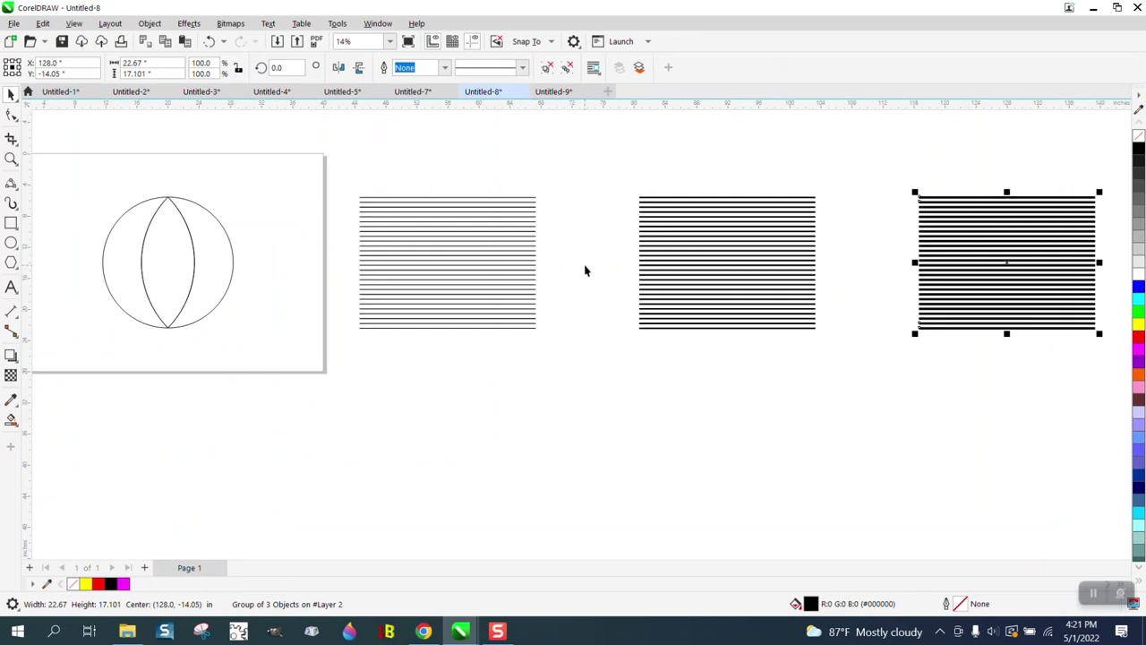
scroll(578, 237, down, 2)
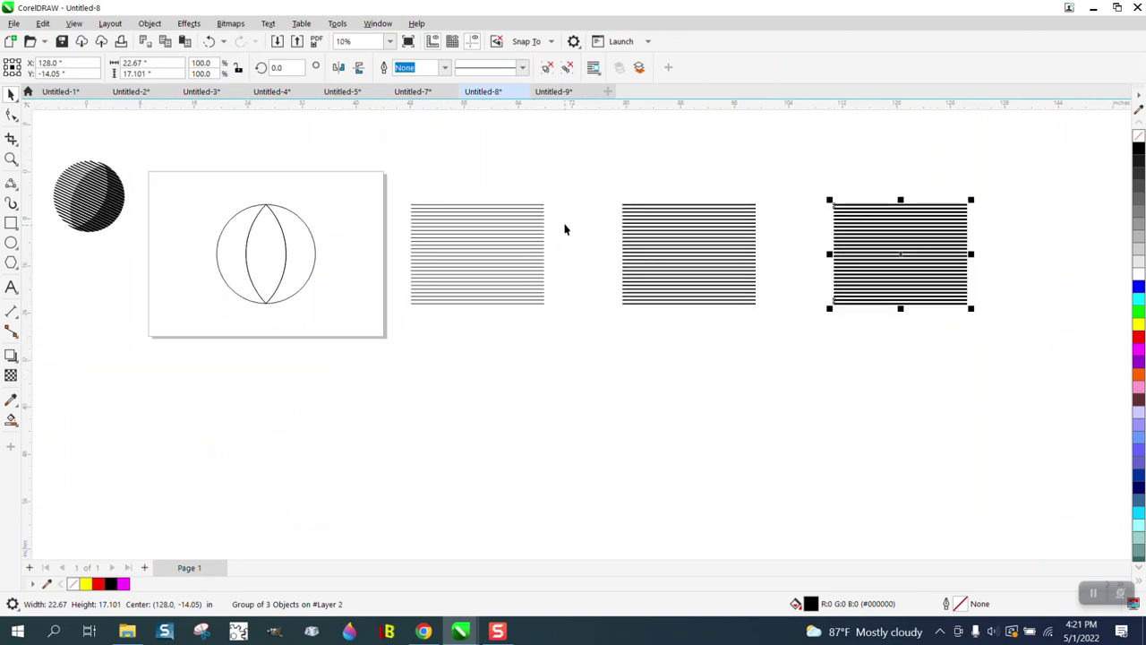
Move the left crescent below the page and lay the thin-line stack over it
click(240, 260)
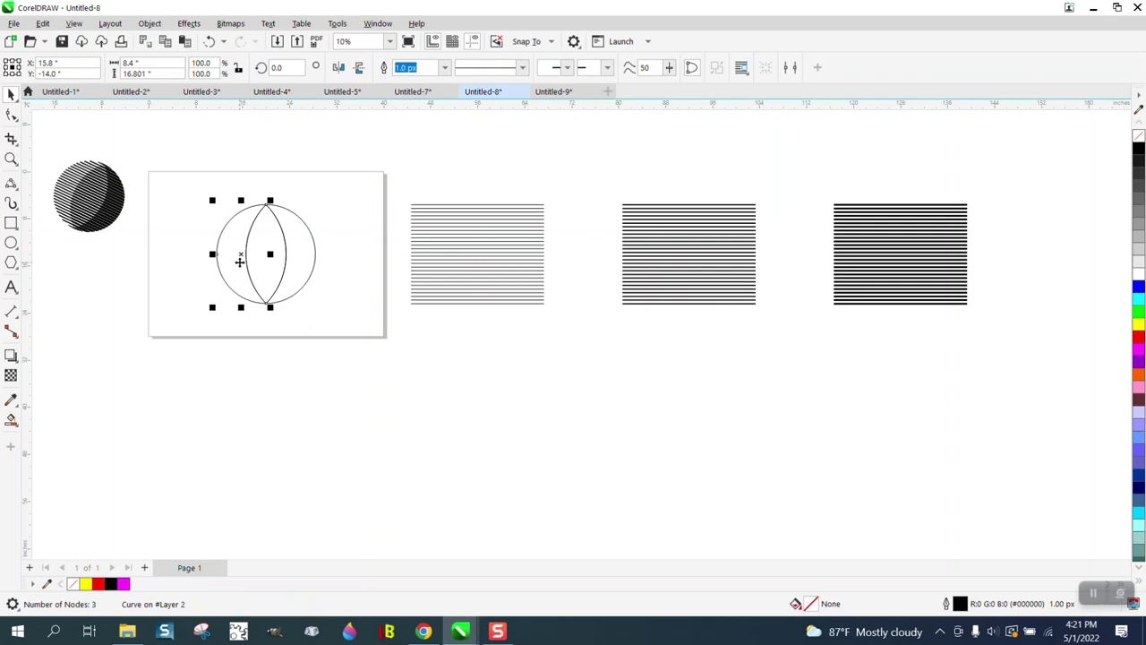
key(Down)
key(Down)
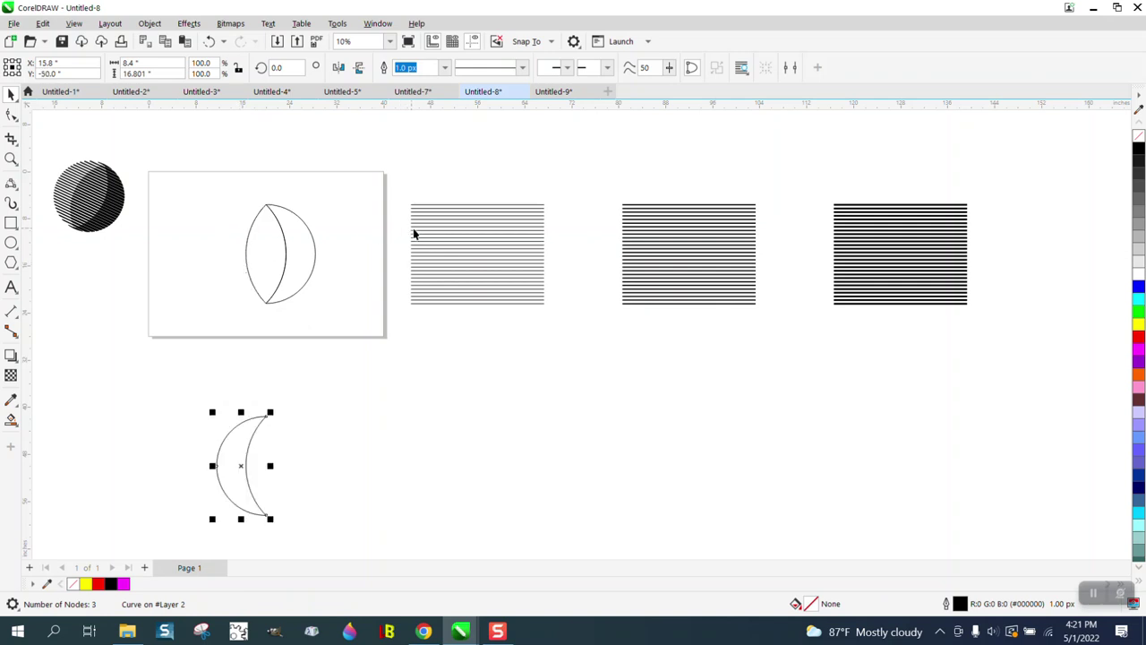
key(Escape)
click(470, 266)
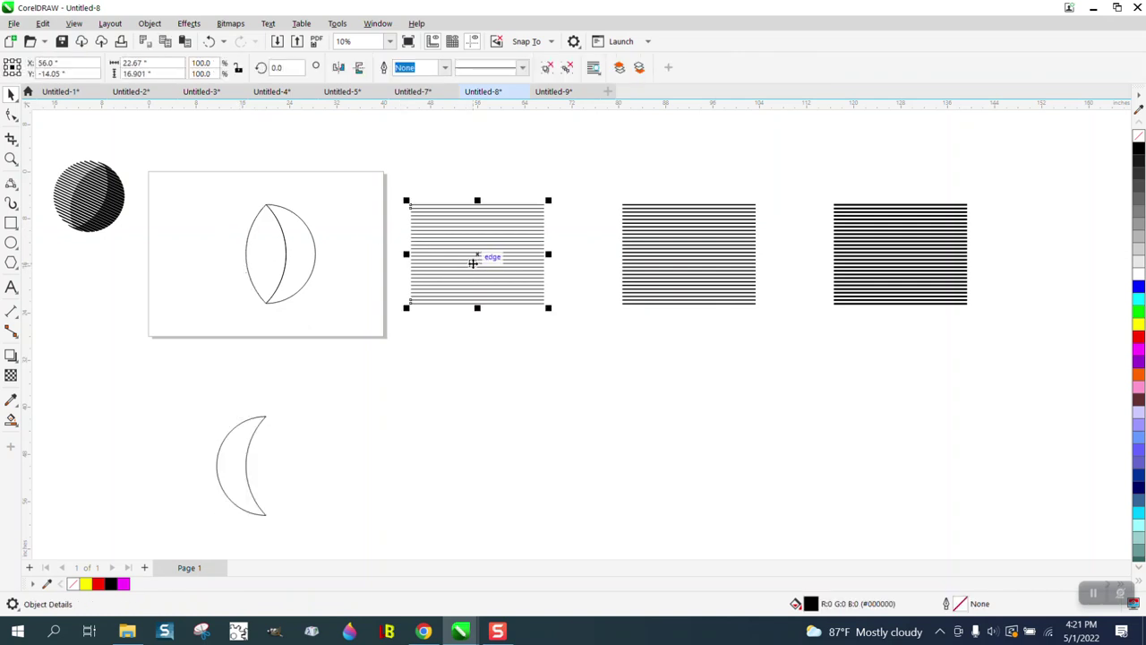
key(Down)
key(Down)
key(Left)
key(Left)
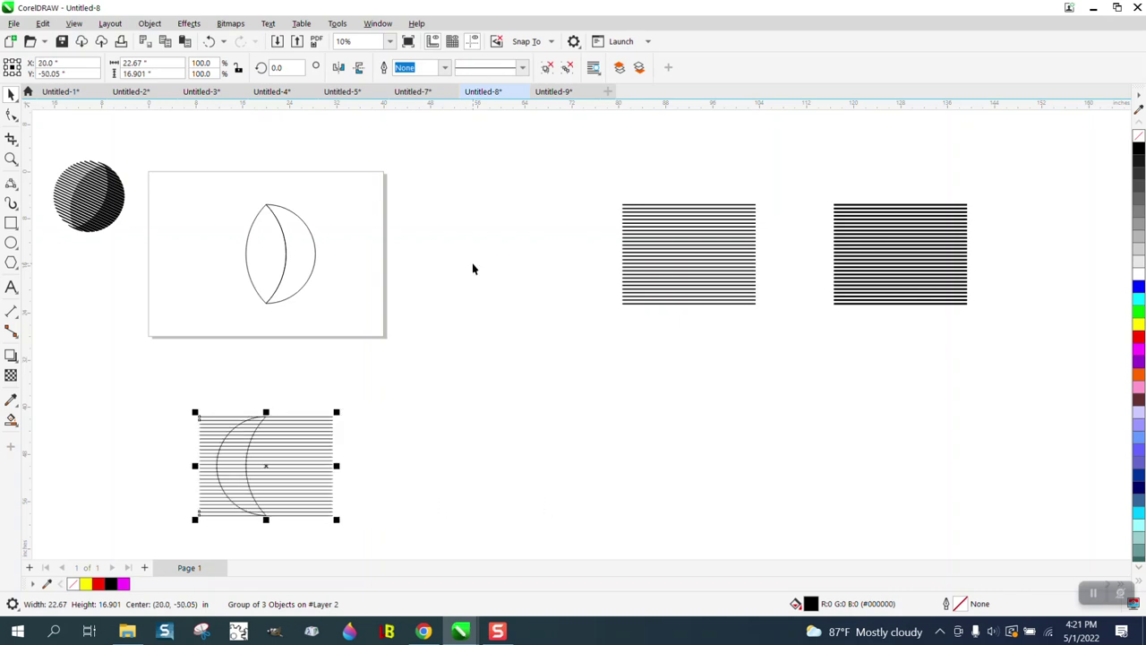
Intersect the thin-line stack with the crescent and nudge the striped crescent right
drag(131, 347, 384, 486)
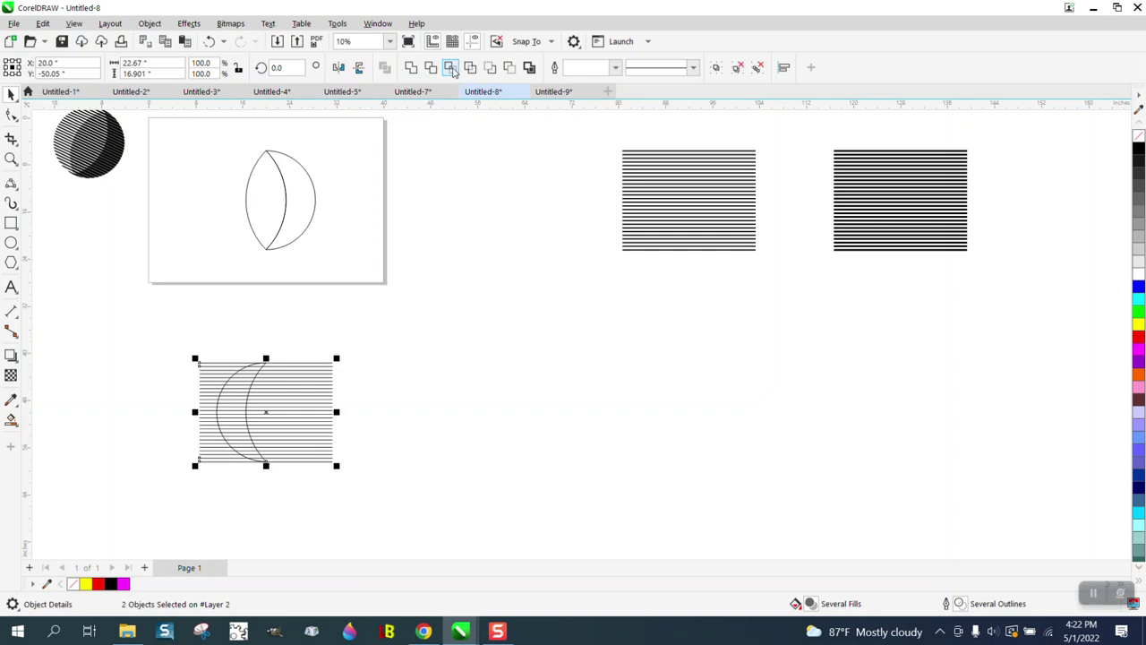
click(451, 69)
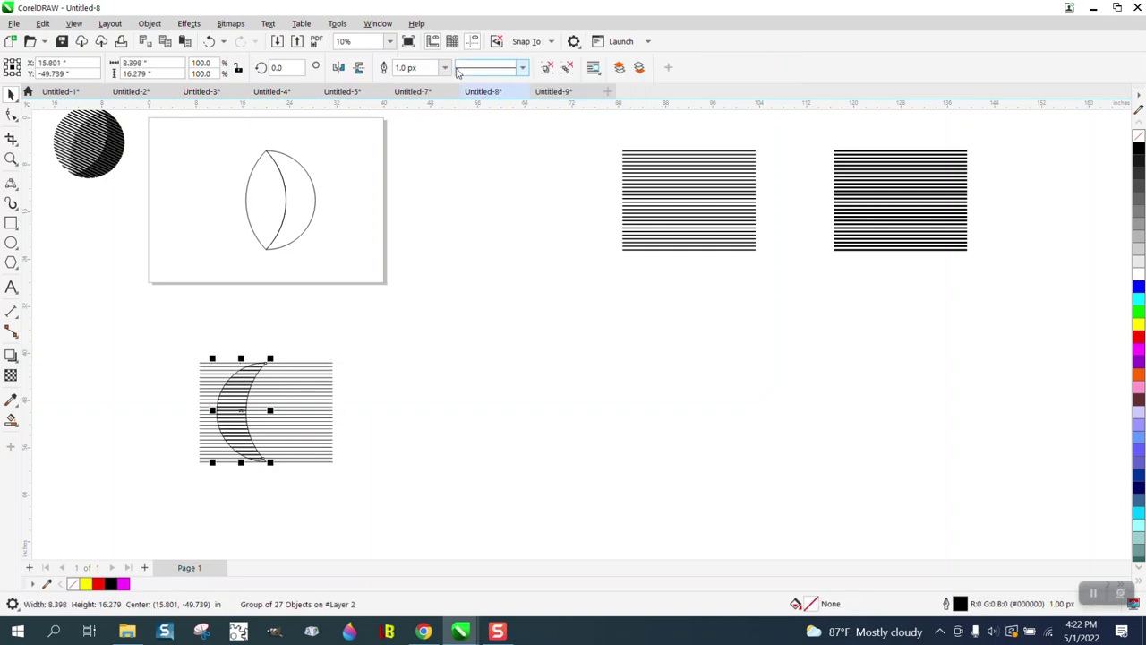
key(Right)
key(Right)
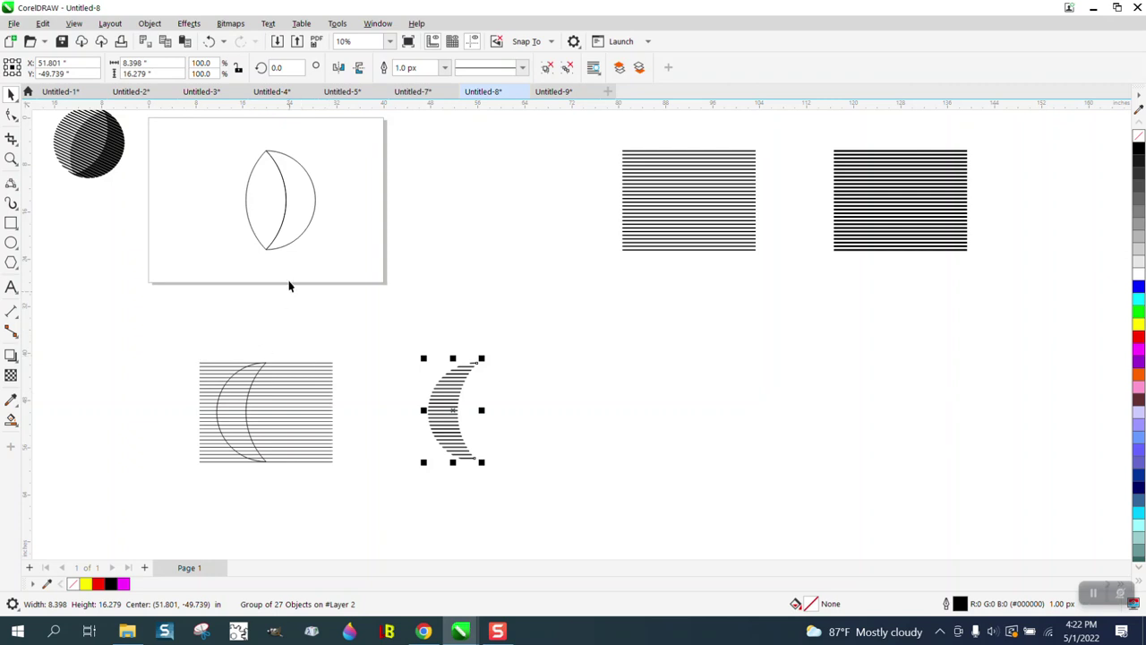
click(297, 197)
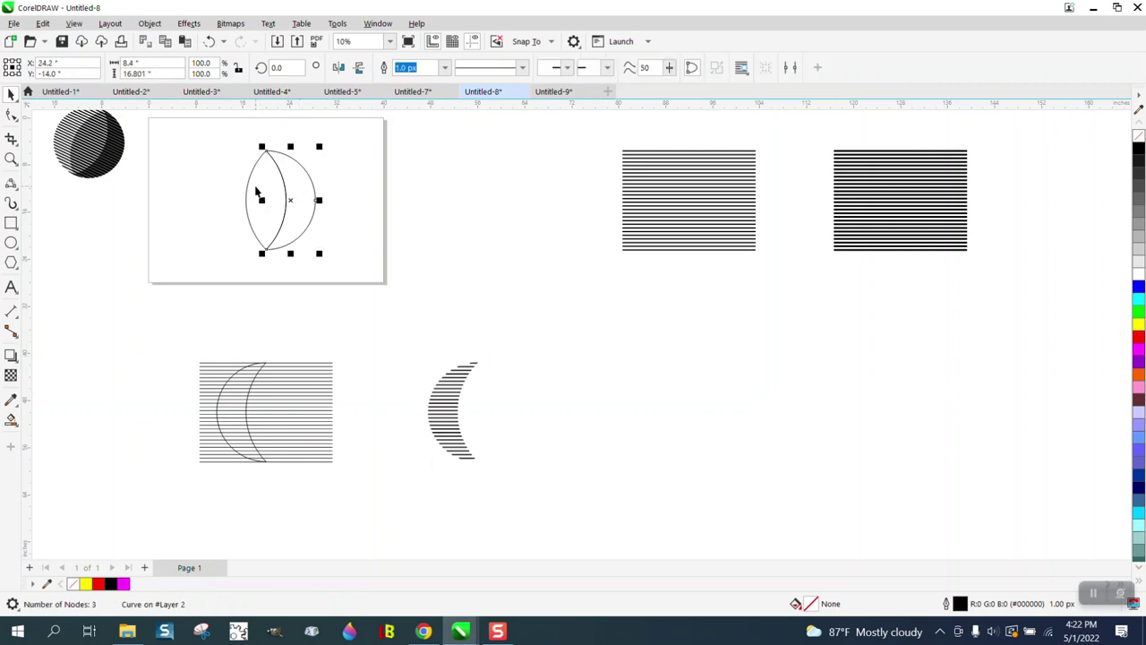
Intersect the middle 0.2-inch line stack with the lens curve so only the stripes inside the lens remain
click(255, 186)
key(Right)
key(Right)
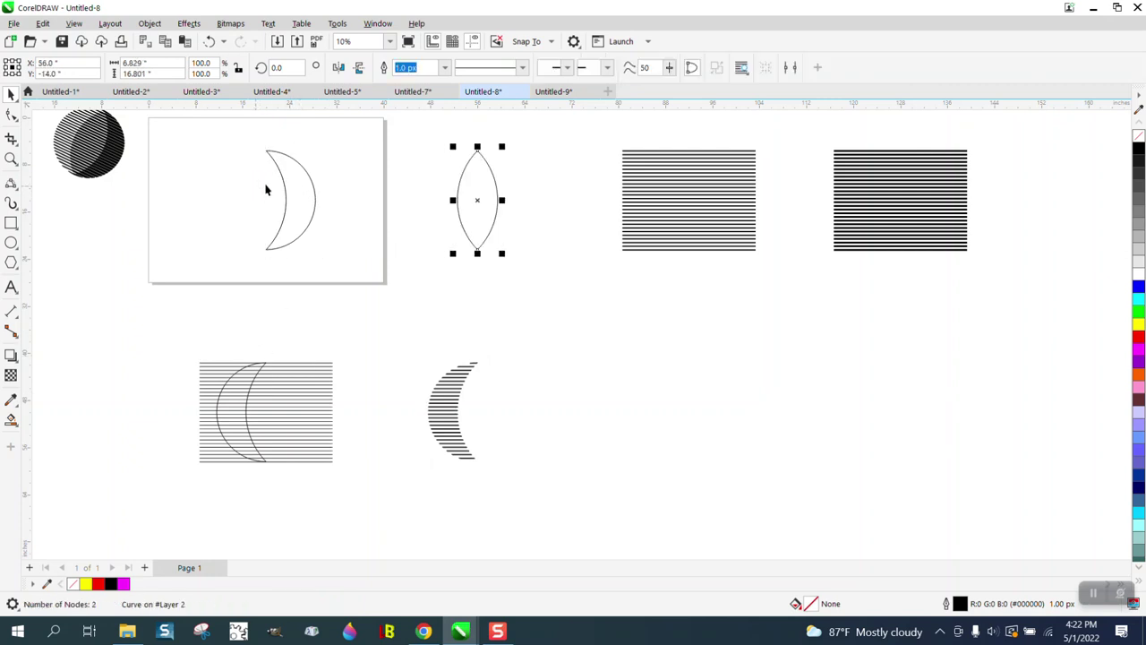
click(647, 199)
key(Left)
key(Left)
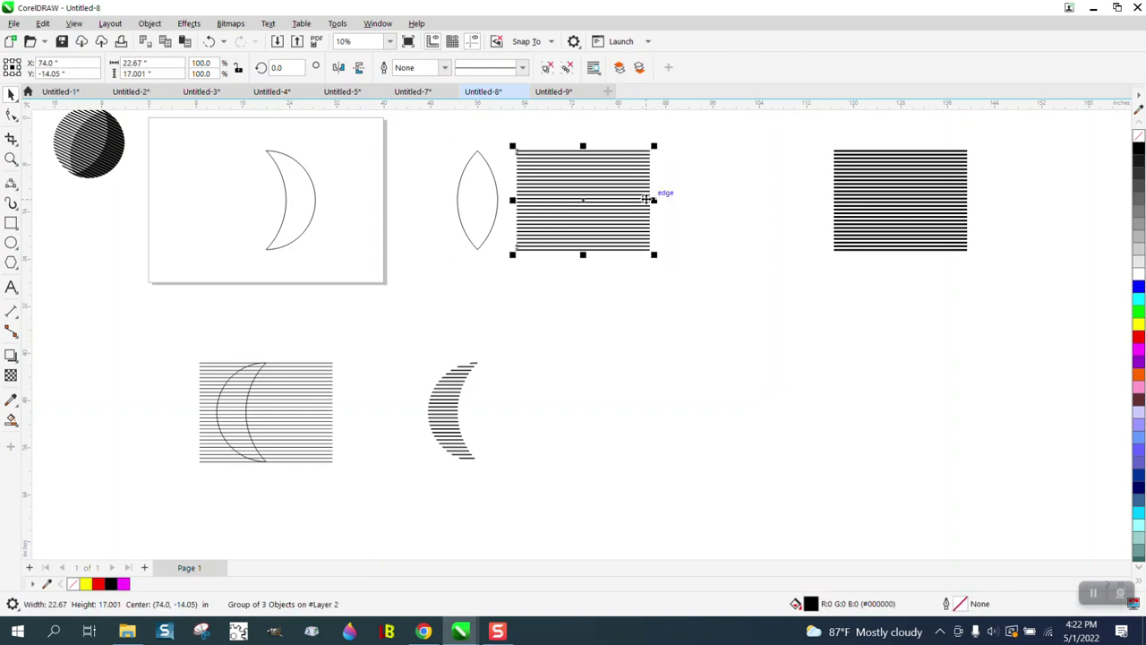
drag(390, 121, 464, 222)
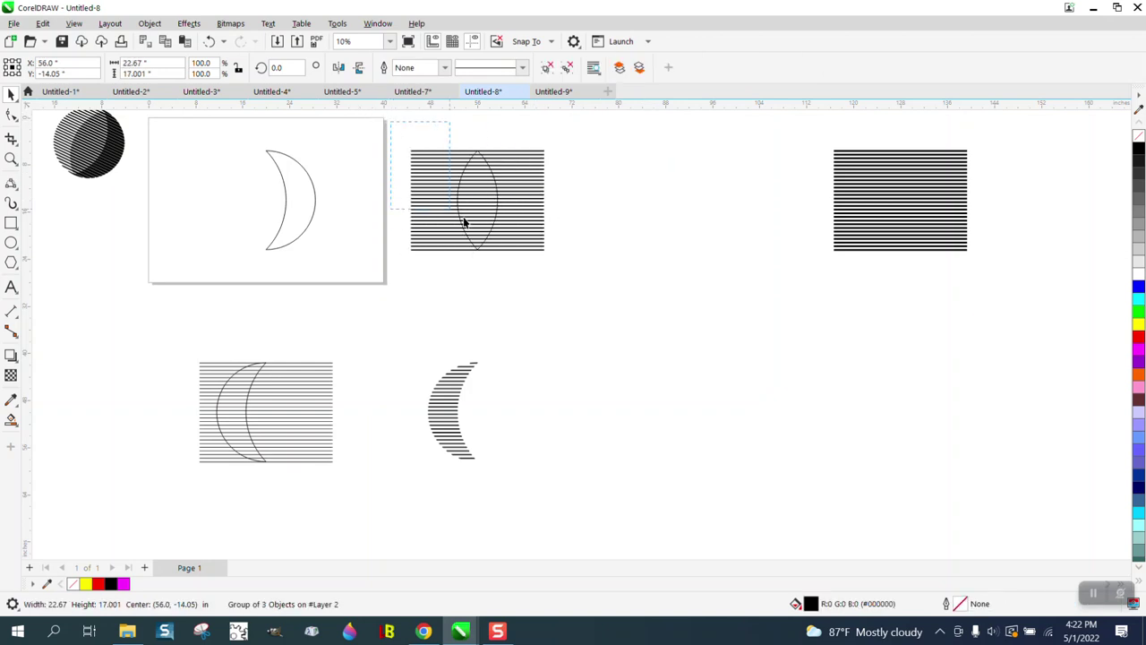
drag(626, 292, 627, 293)
click(452, 69)
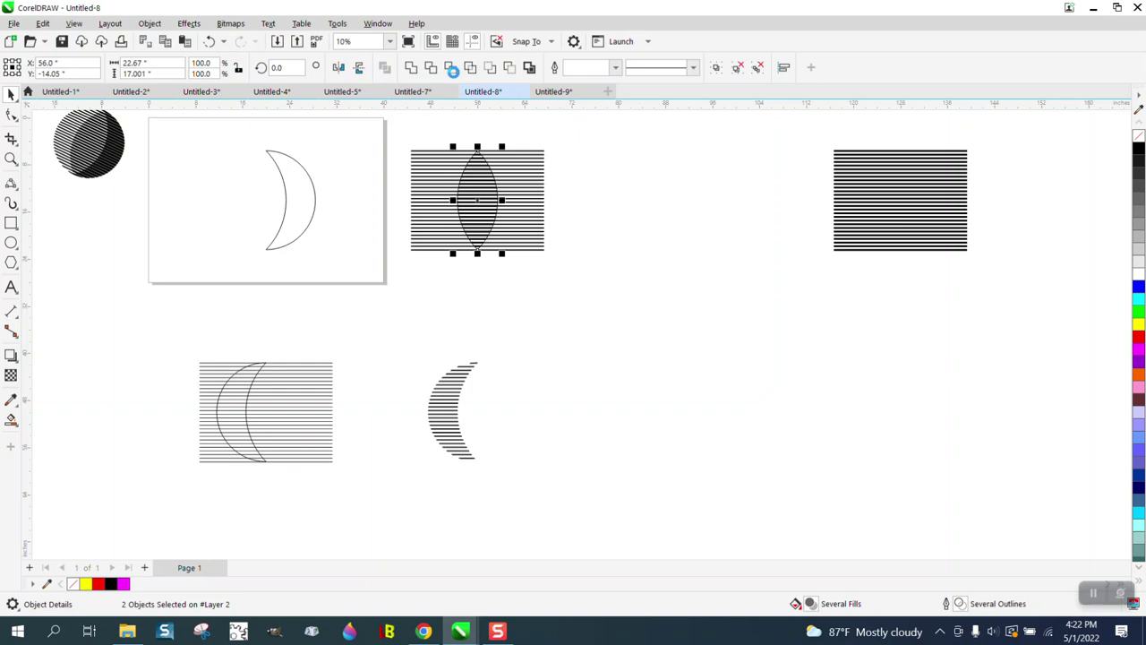
Set the striped lens against the thin-striped crescent and fill it black
key(Down)
key(Down)
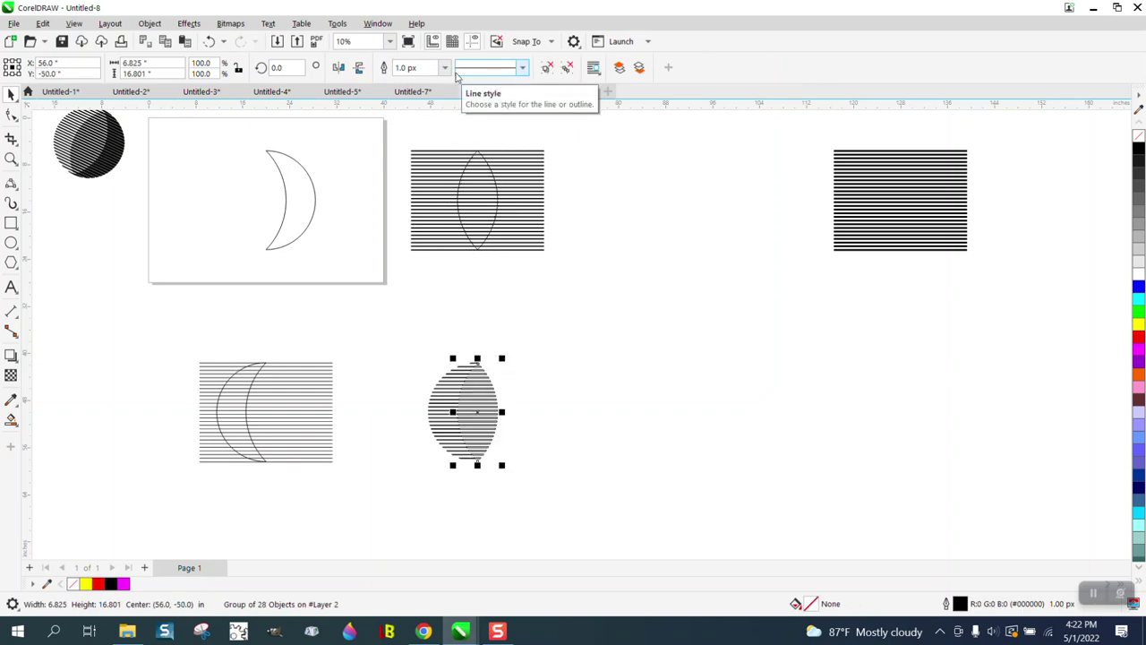
click(1138, 152)
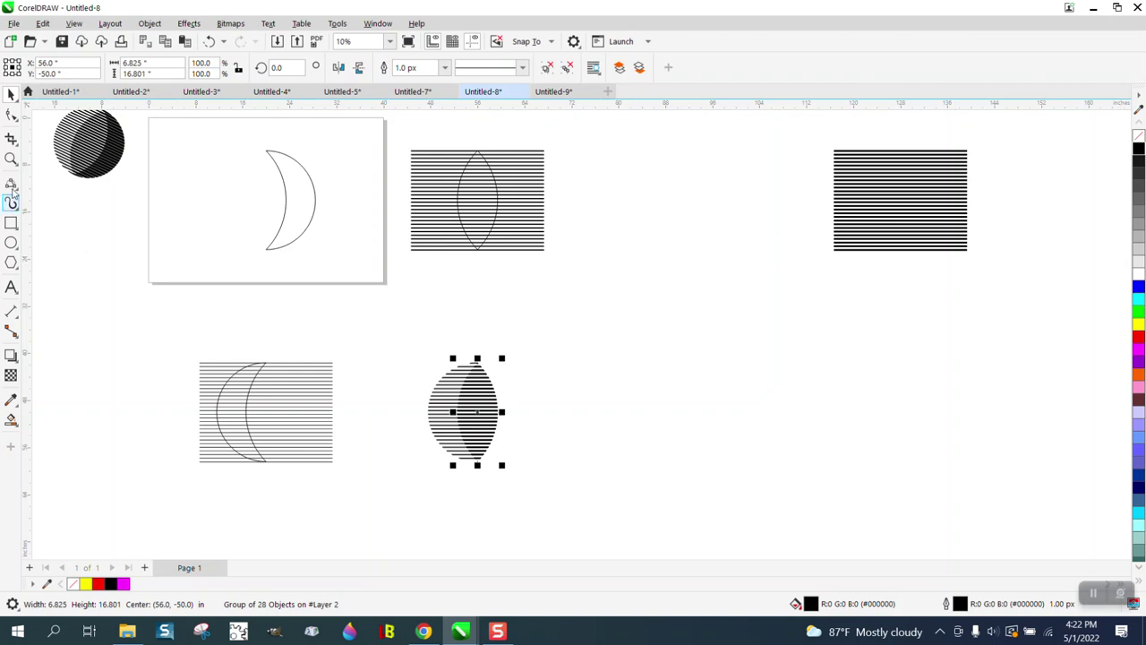
click(11, 158)
drag(422, 351, 528, 411)
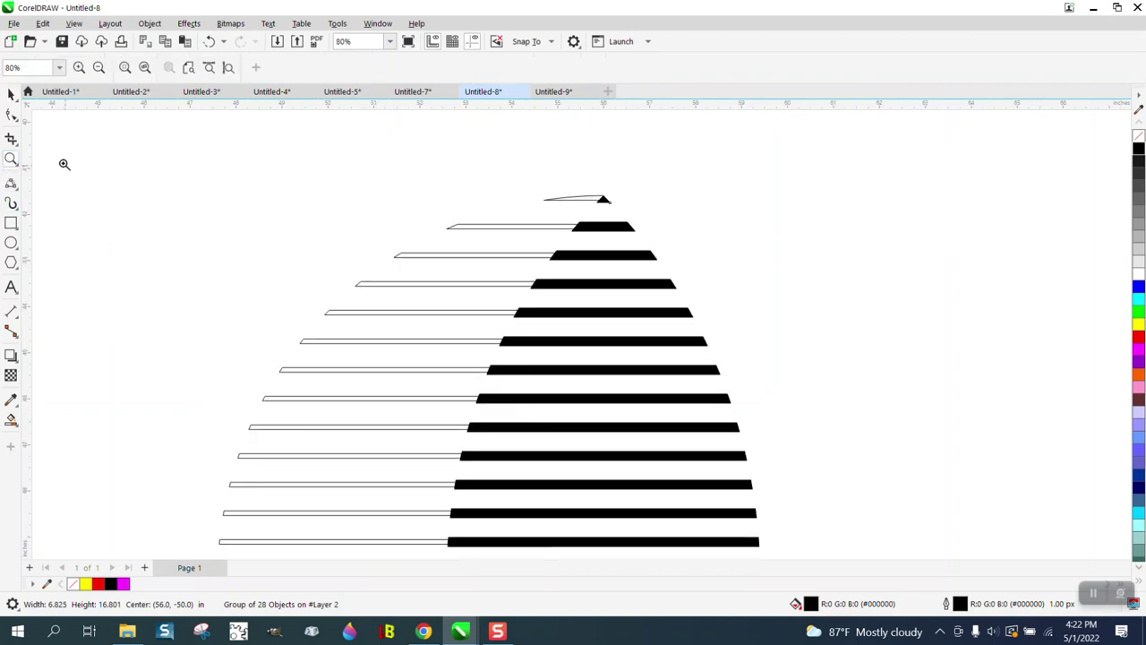
Fill the 27-object outlined stripe group black, then zoom back out
click(10, 94)
click(481, 227)
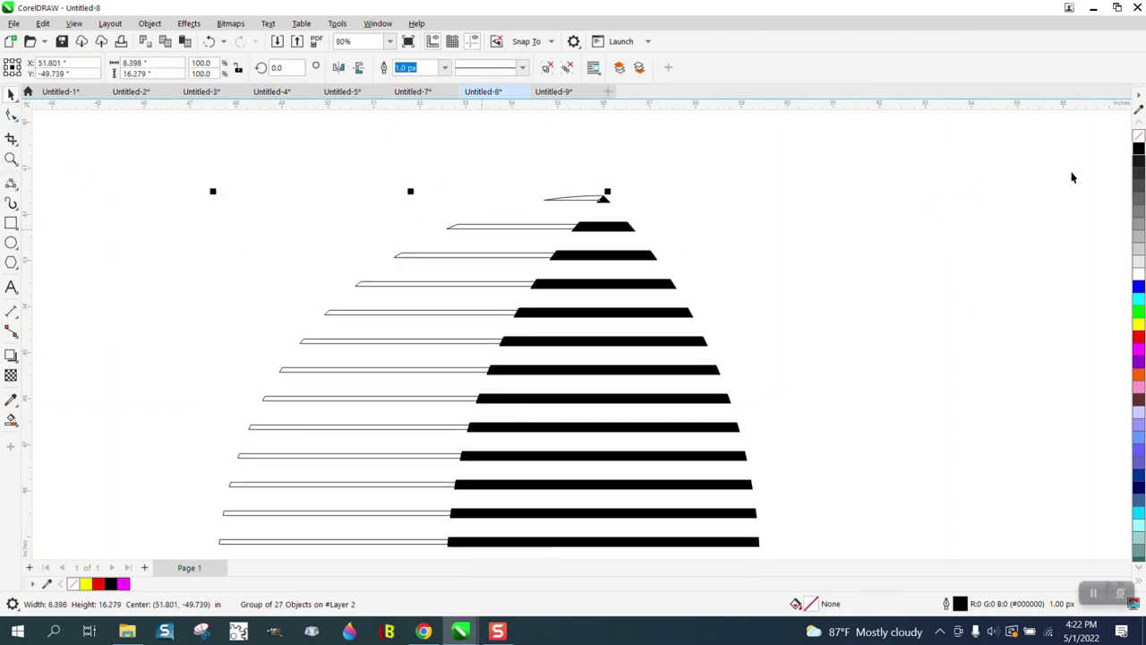
click(1139, 151)
scroll(314, 249, down, 6)
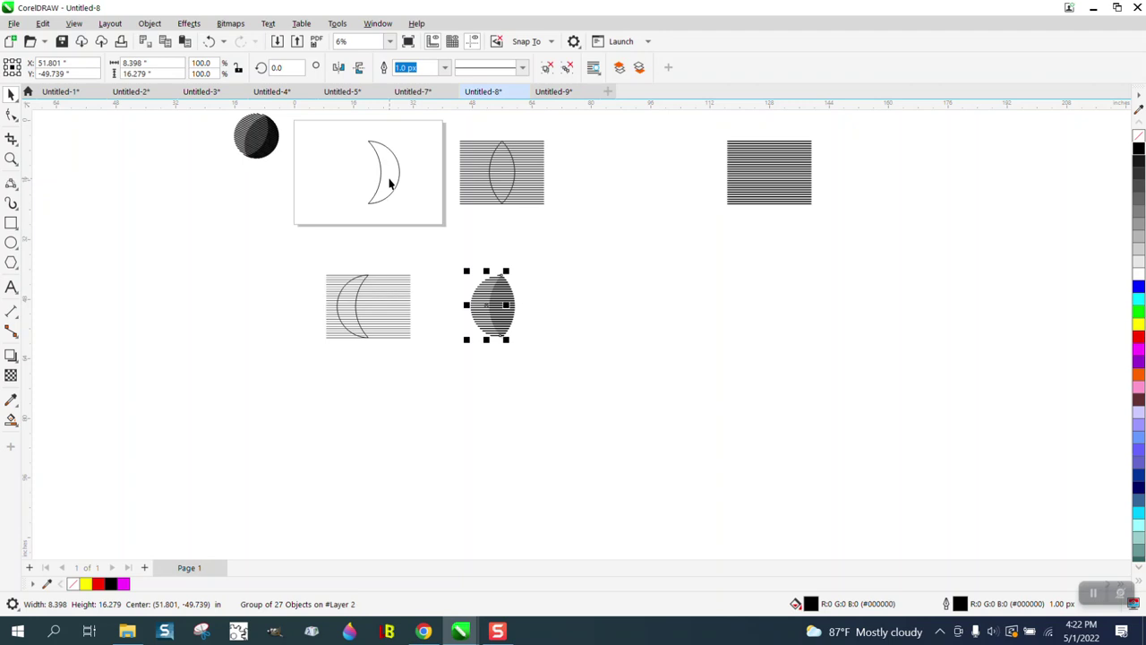
Intersect the crescent outline with the right 0.3-inch stripe block
click(390, 183)
key(Right)
key(Right)
key(Right)
key(Right)
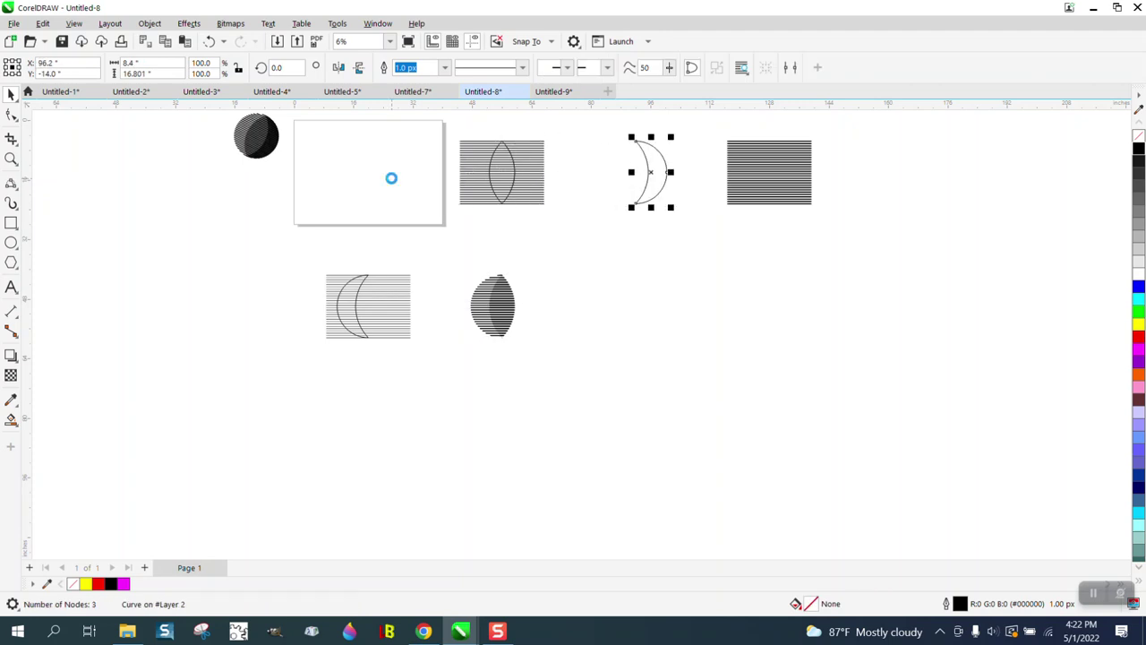
key(Right)
key(Right)
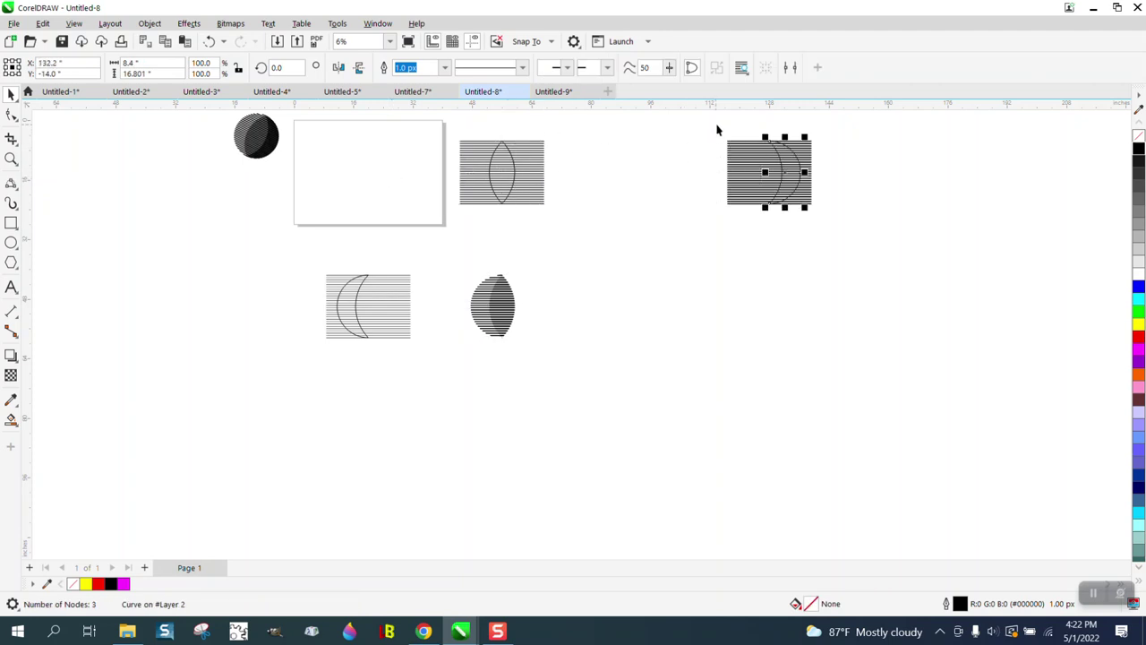
drag(717, 130, 887, 246)
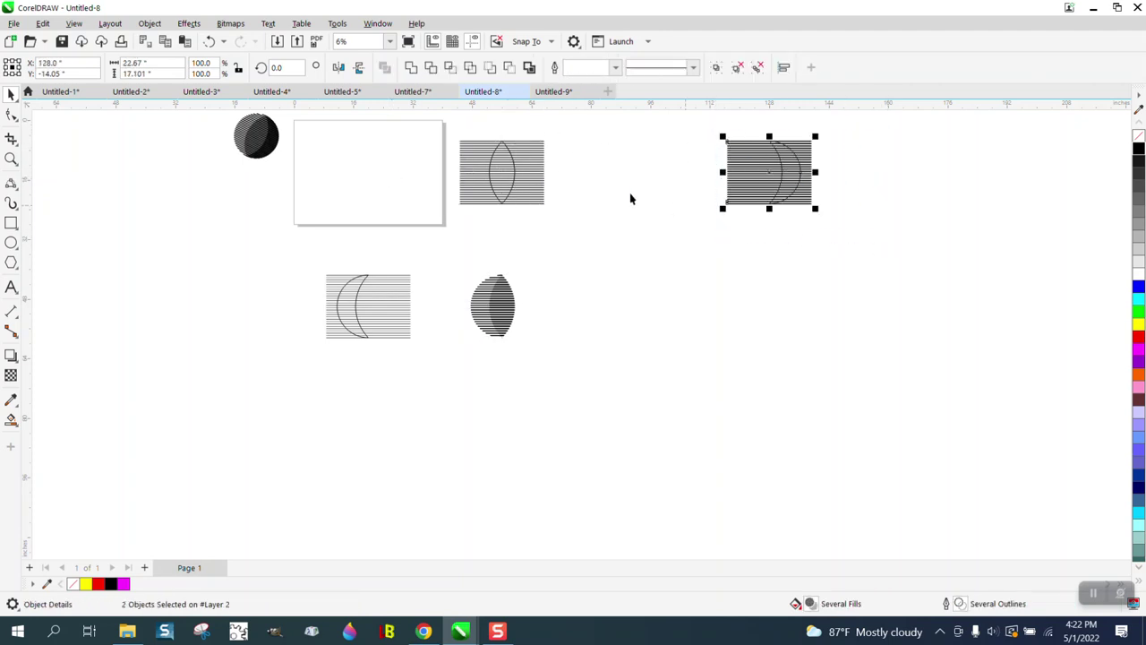
click(450, 69)
Fill the new crescent stripes black and nudge them against the lens
key(Down)
key(Down)
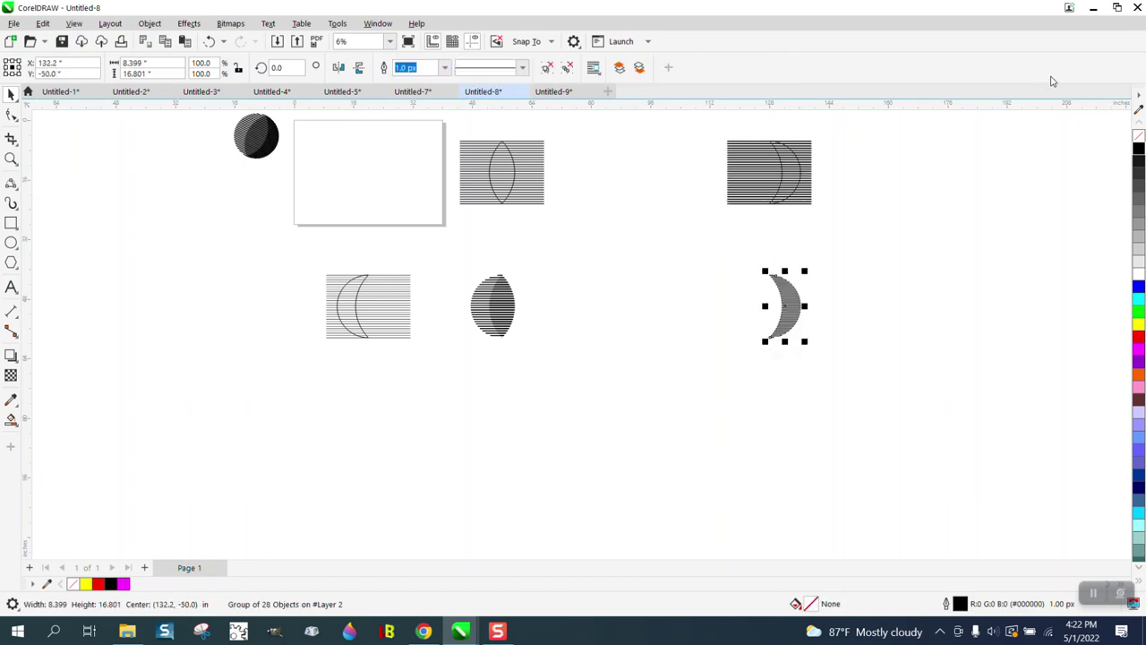
click(1138, 153)
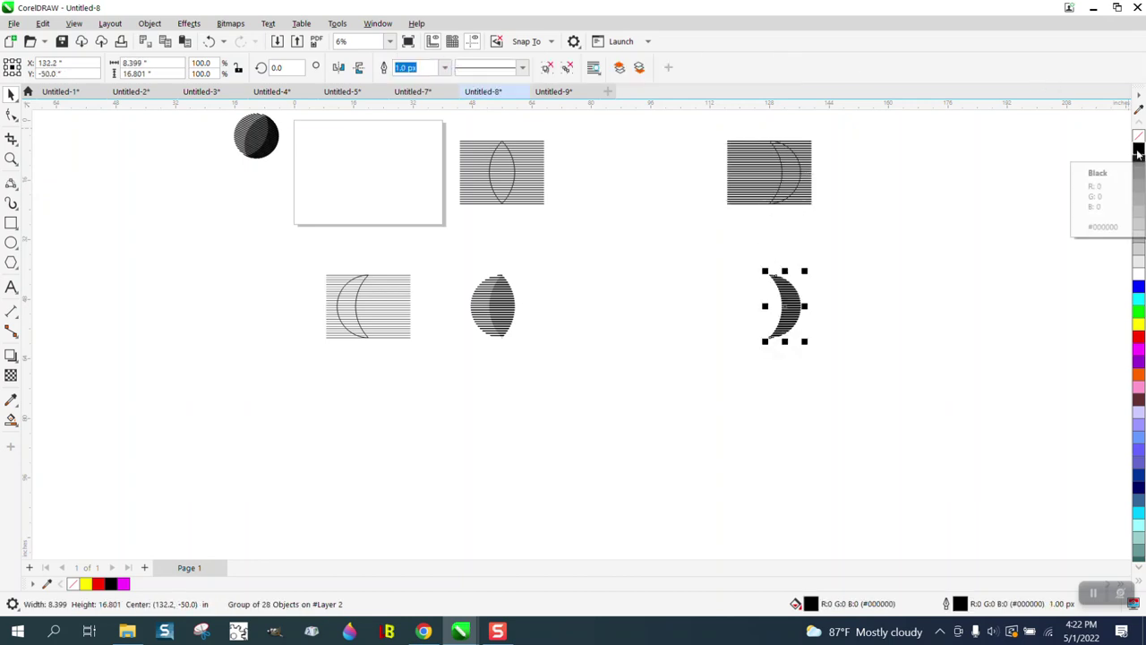
key(Left)
key(Left)
key(Left)
key(Left)
key(Left)
key(Left)
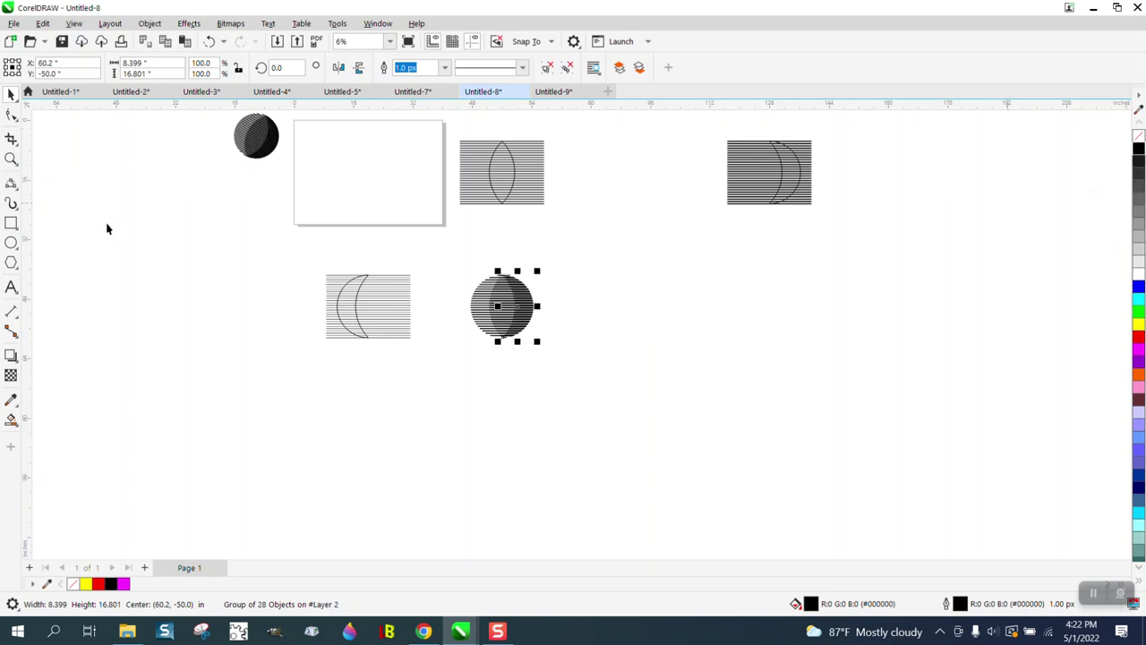
click(11, 159)
Select all three striped circle pieces and group them with Ctrl+G
drag(449, 265, 681, 382)
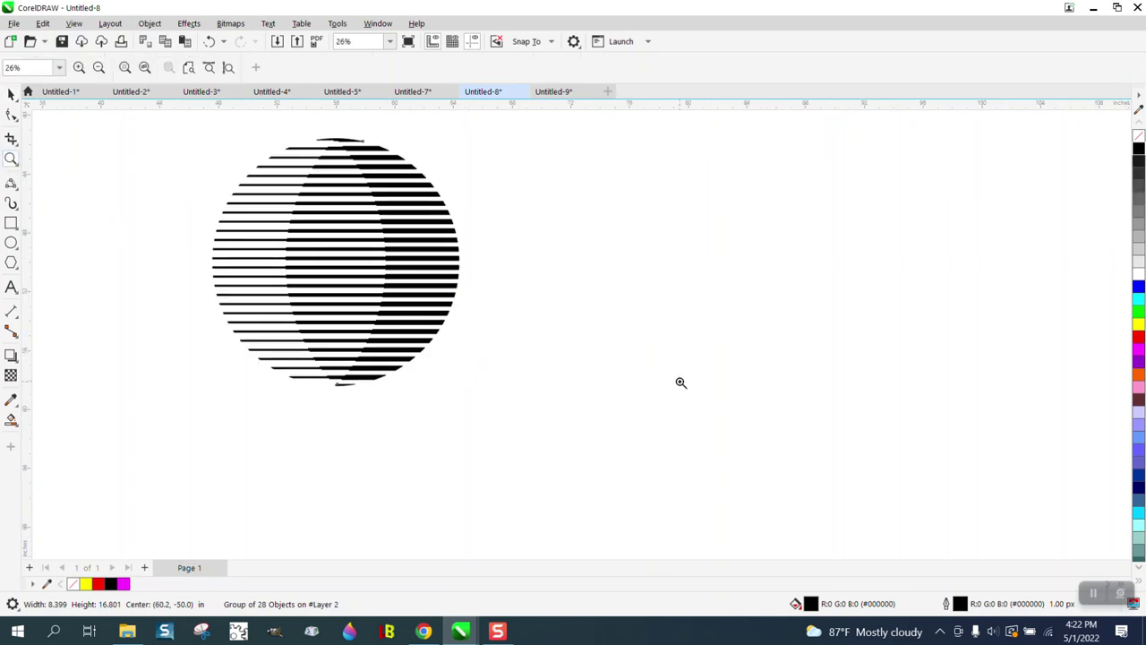
scroll(377, 349, down, 1)
scroll(223, 179, up, 2)
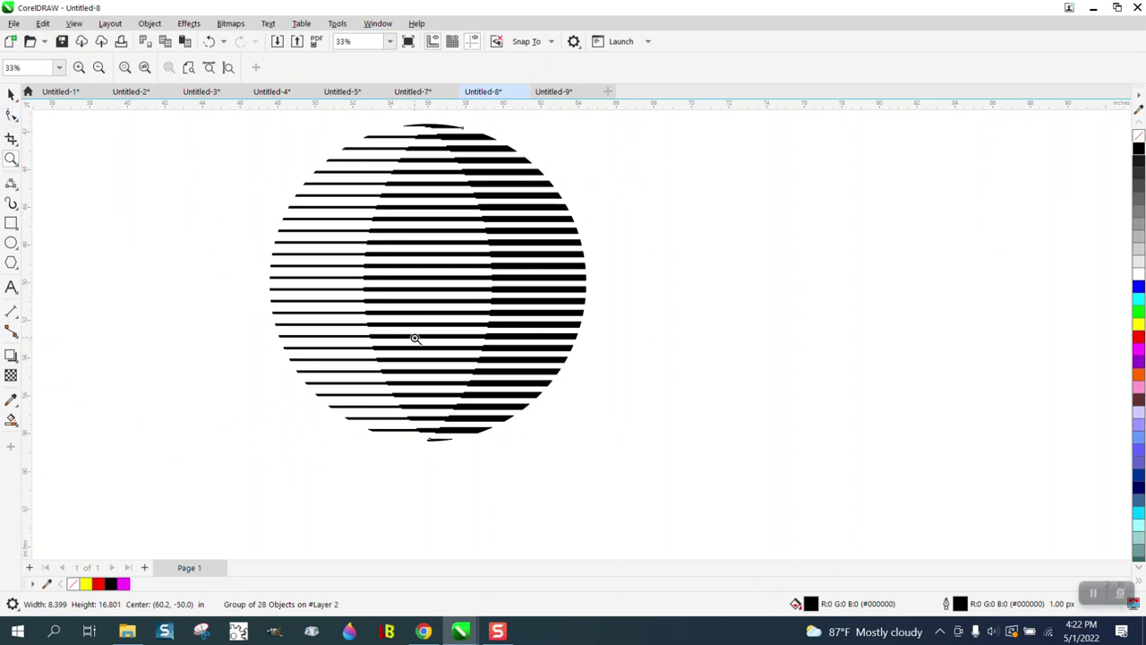
click(10, 93)
scroll(336, 318, down, 1)
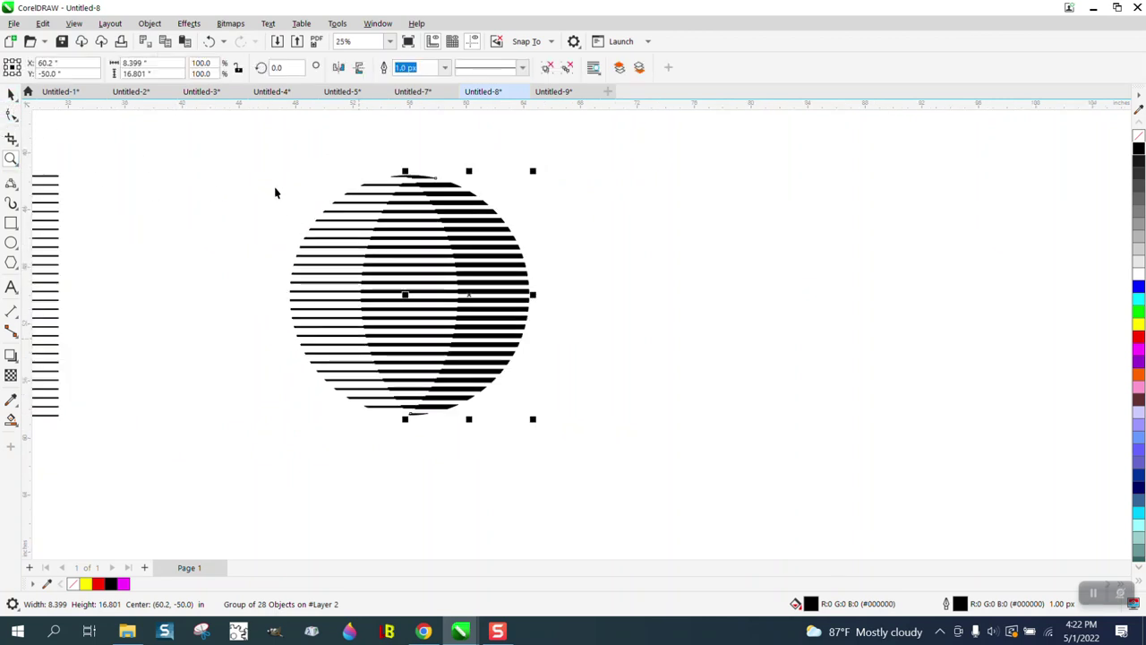
drag(252, 134, 707, 461)
key(ctrl+g)
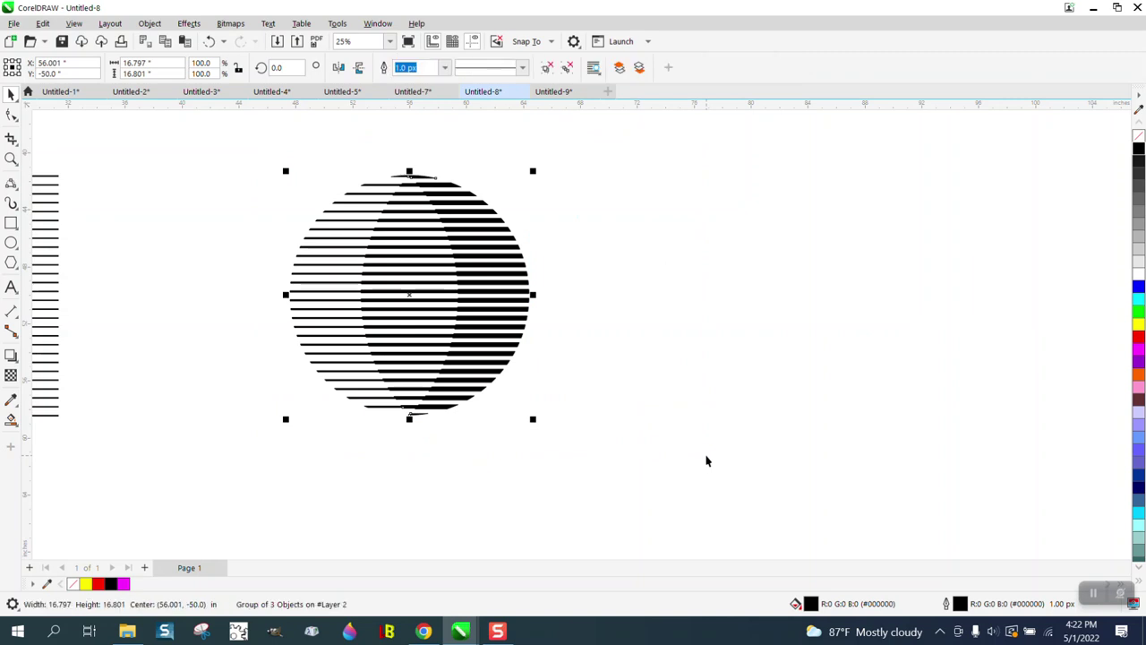
Rotate the grouped circle about 33° so its stripes run diagonally
mouse_move(415, 299)
mouse_down()
mouse_move(399, 299)
mouse_move(412, 293)
mouse_up()
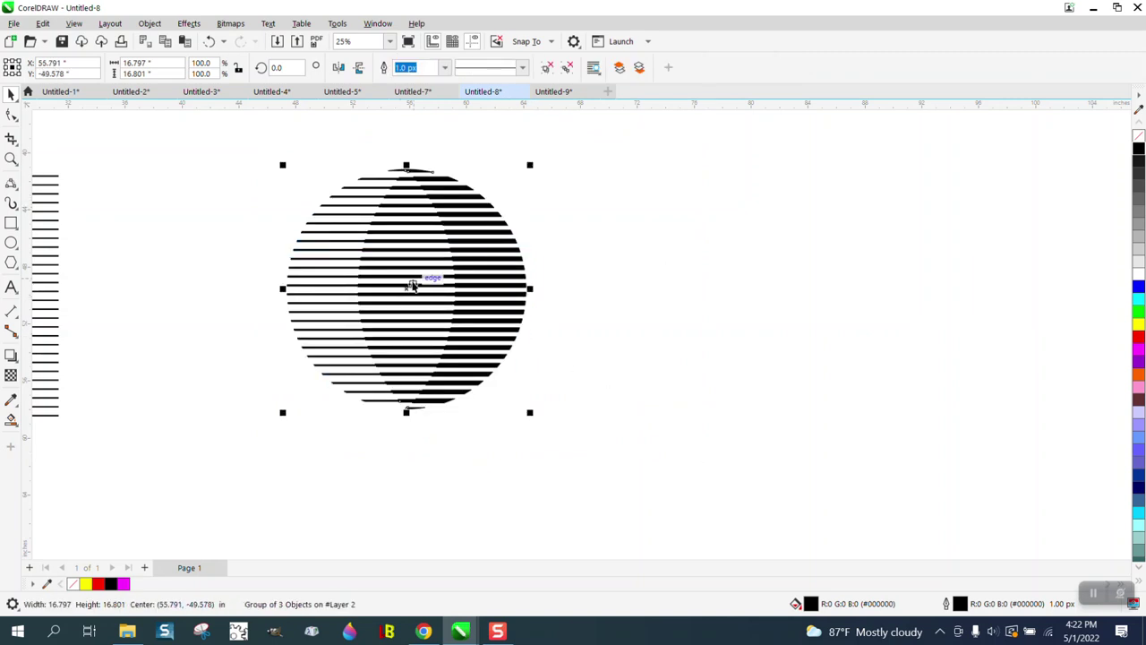
click(467, 233)
drag(529, 161, 595, 254)
click(603, 258)
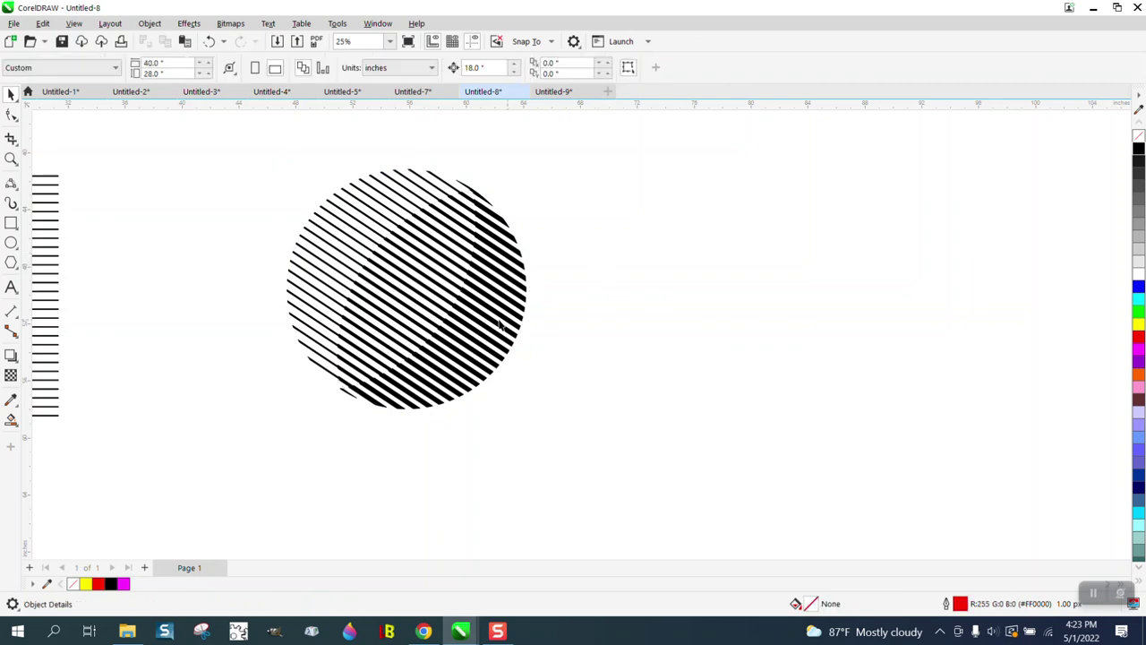
scroll(657, 409, down, 2)
scroll(460, 281, down, 2)
scroll(394, 142, down, 1)
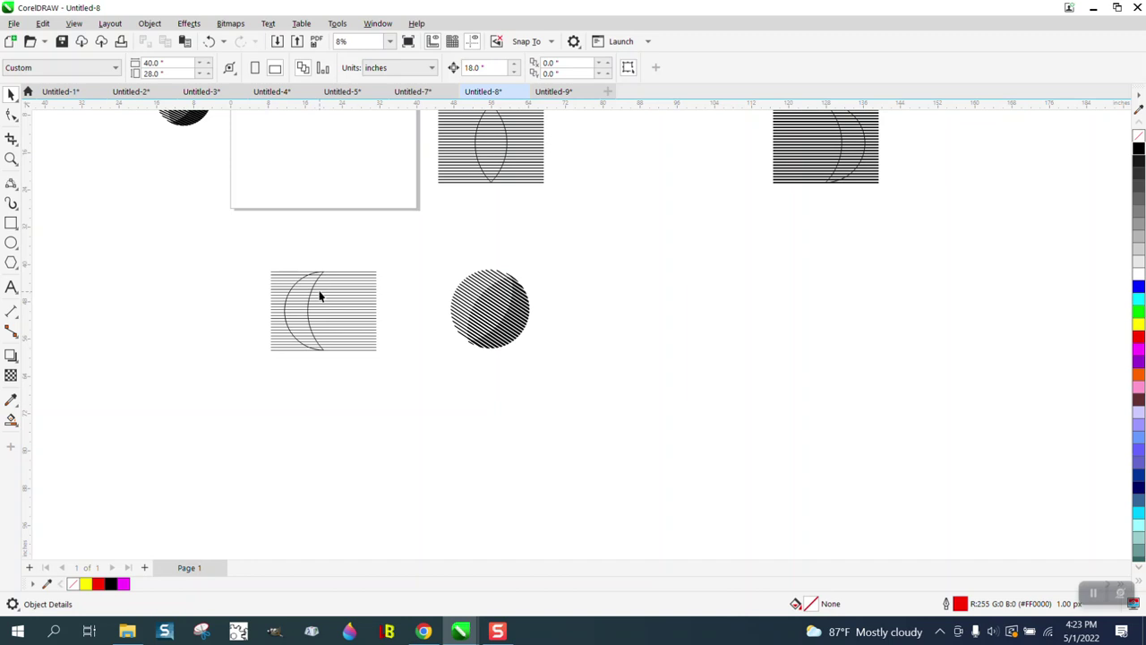
mouse_move(375, 297)
mouse_down()
mouse_move(753, 242)
mouse_move(679, 285)
mouse_move(373, 302)
mouse_up()
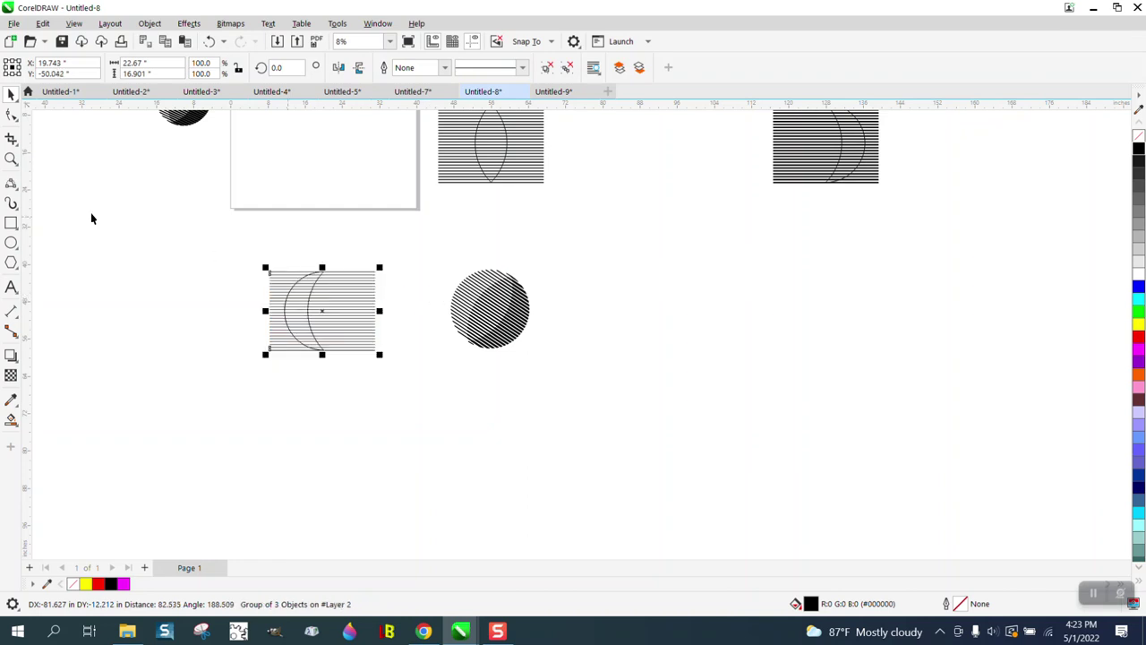
click(11, 158)
drag(540, 327, 542, 329)
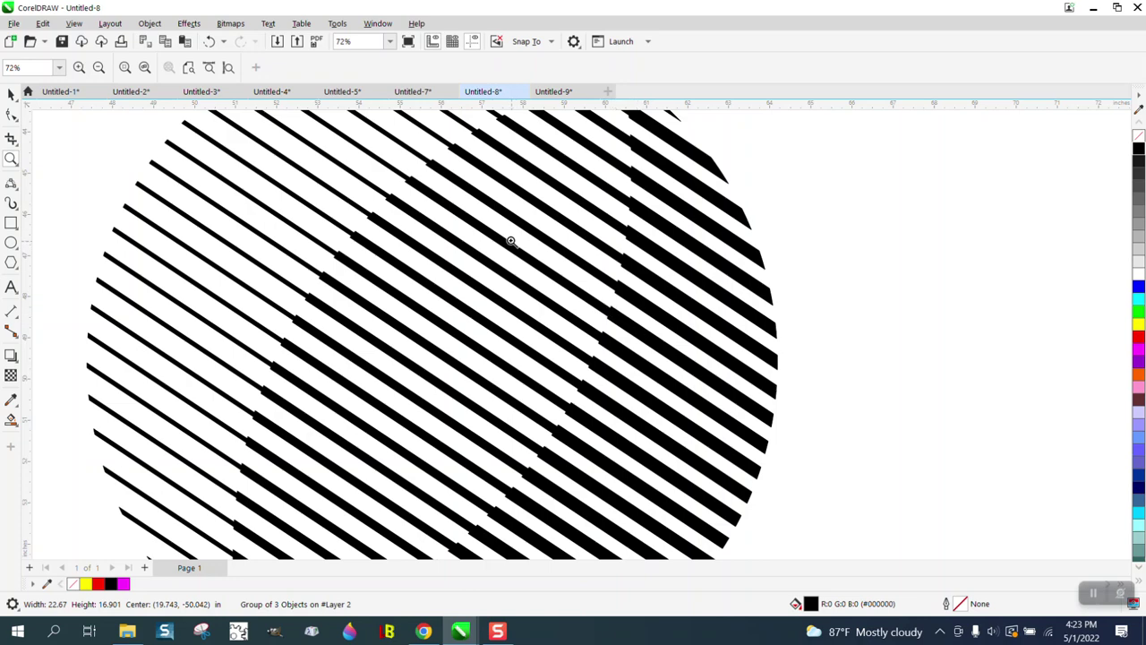
scroll(405, 177, down, 5)
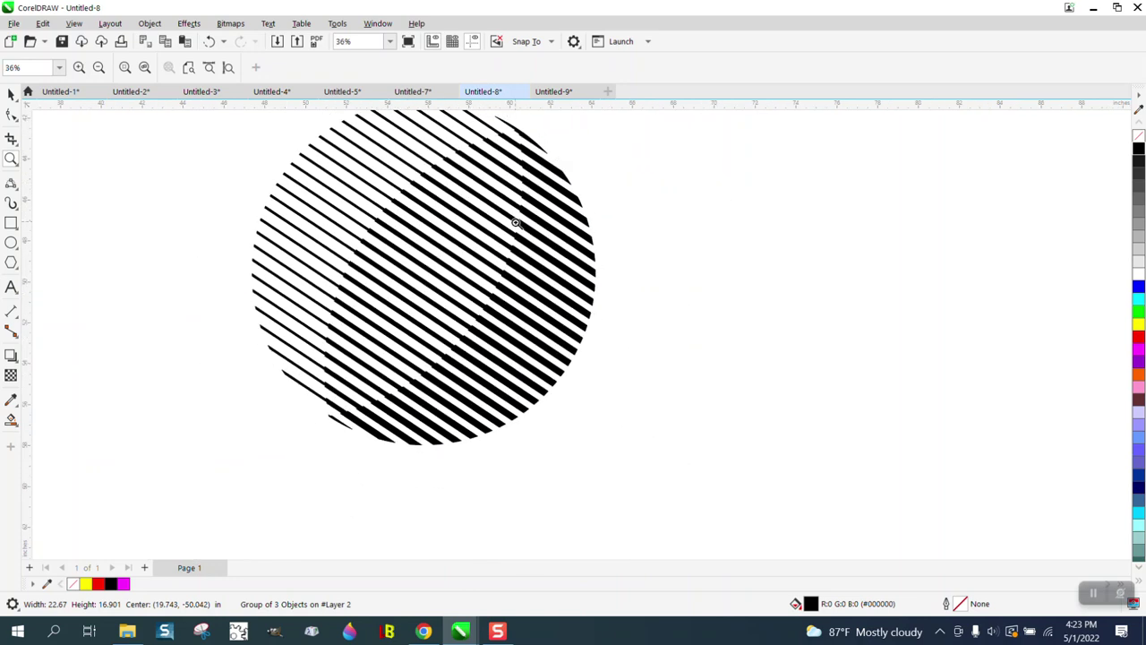
scroll(554, 264, down, 1)
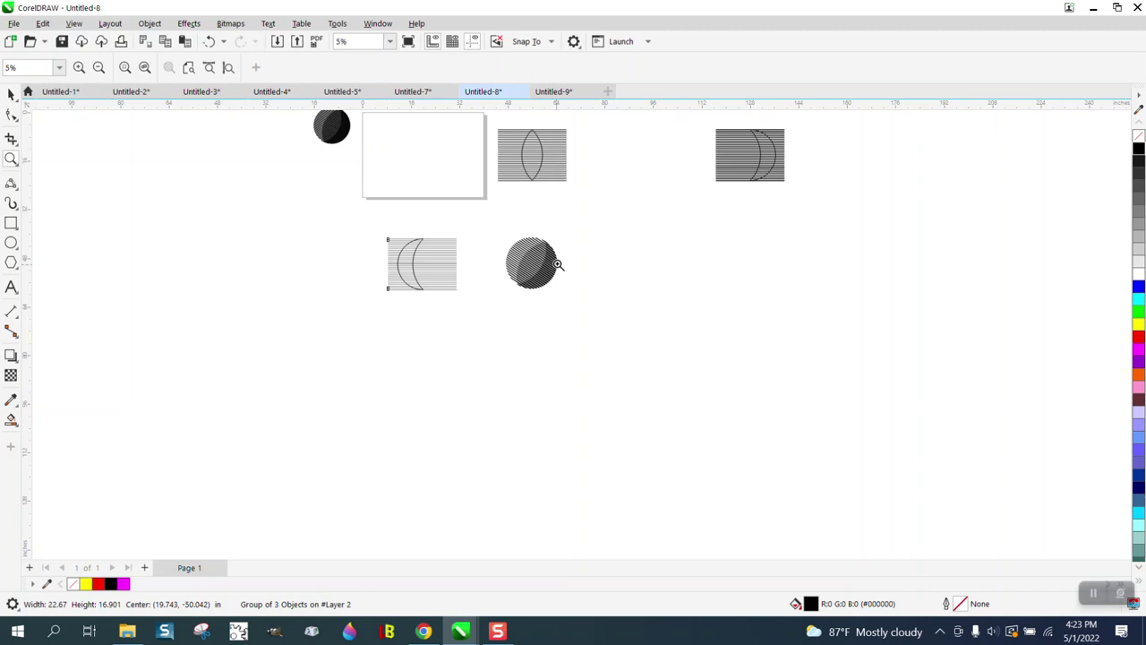
Draw a new ellipse to the right of the striped circle
click(11, 94)
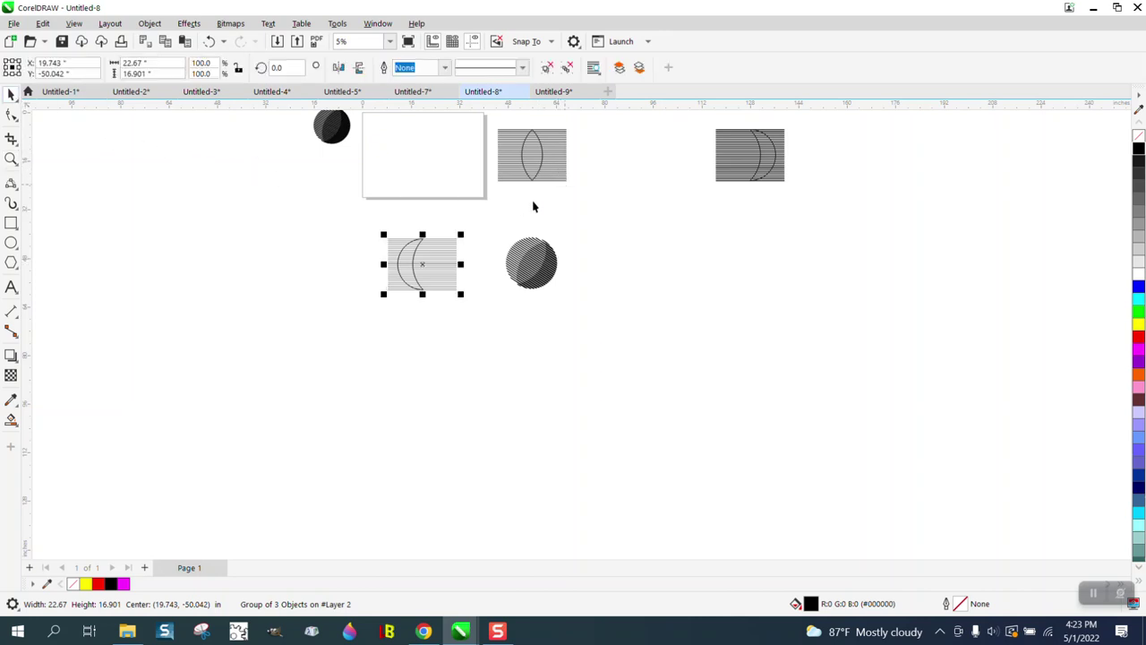
click(10, 242)
drag(751, 251, 683, 312)
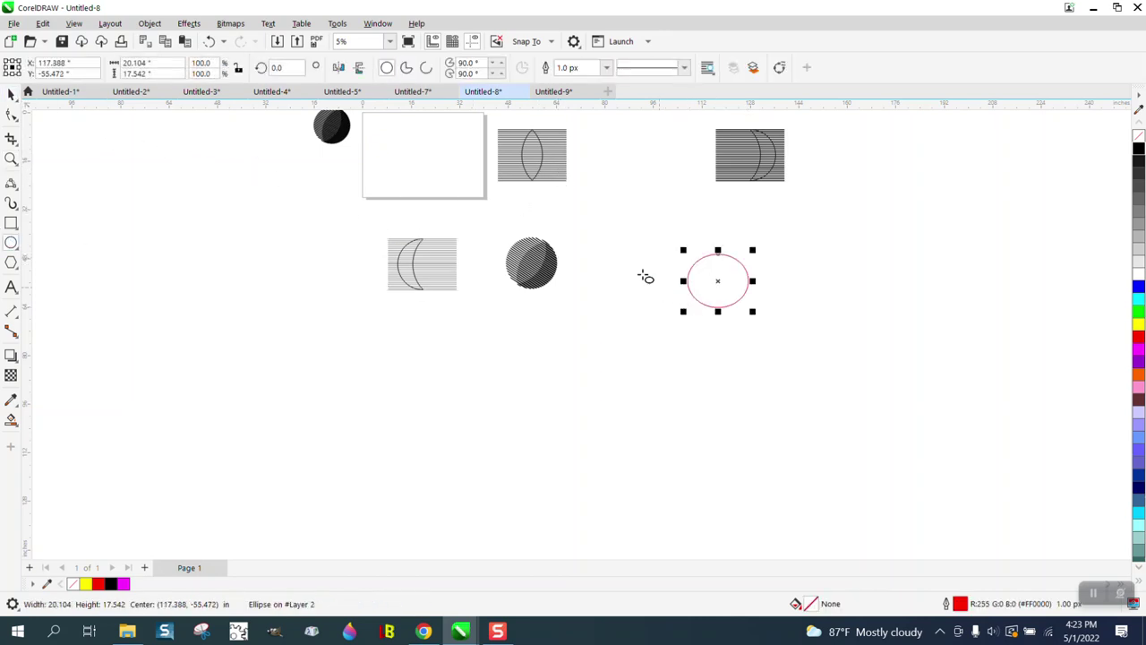
Intersect the enlarged horizontal stripe block with the ellipse, leaving a 17-stripe oval below it
click(11, 94)
mouse_move(545, 175)
mouse_down()
mouse_move(696, 285)
mouse_move(743, 291)
mouse_move(727, 289)
mouse_move(787, 332)
mouse_up()
drag(609, 197, 922, 379)
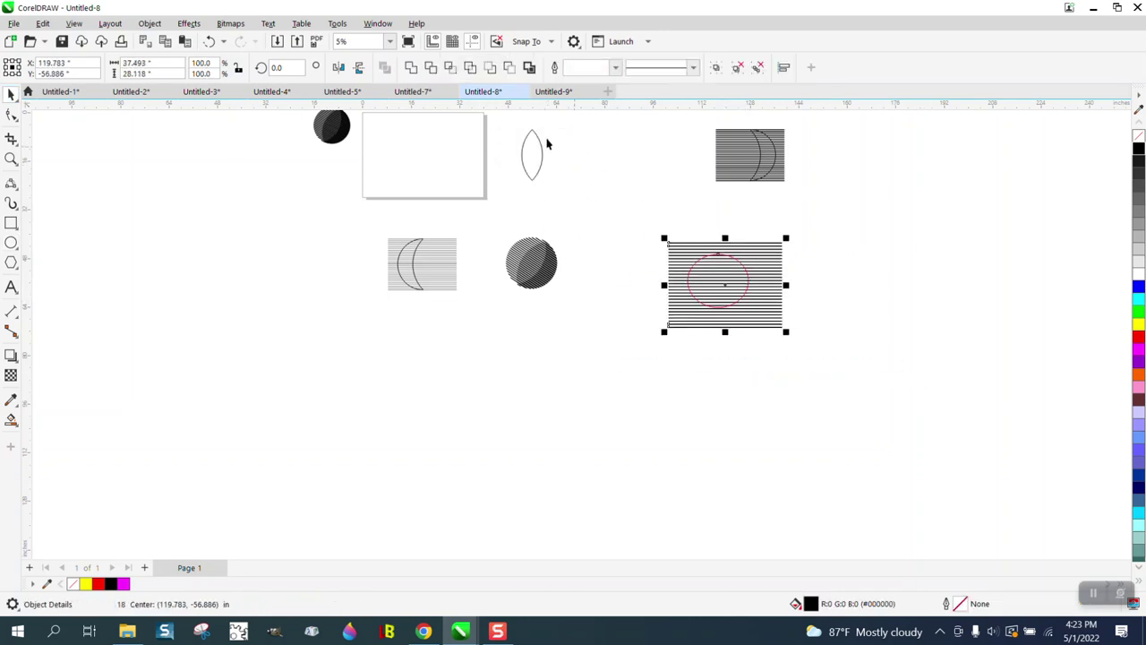
click(450, 67)
click(821, 259)
drag(742, 272, 729, 372)
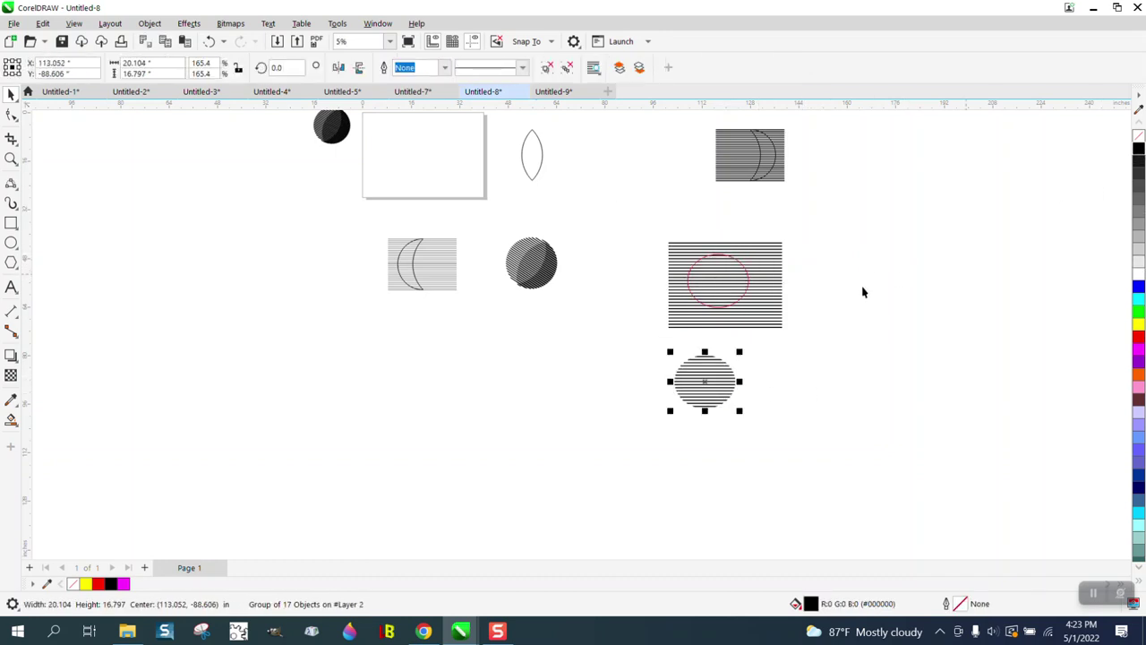
click(11, 158)
drag(479, 235, 584, 292)
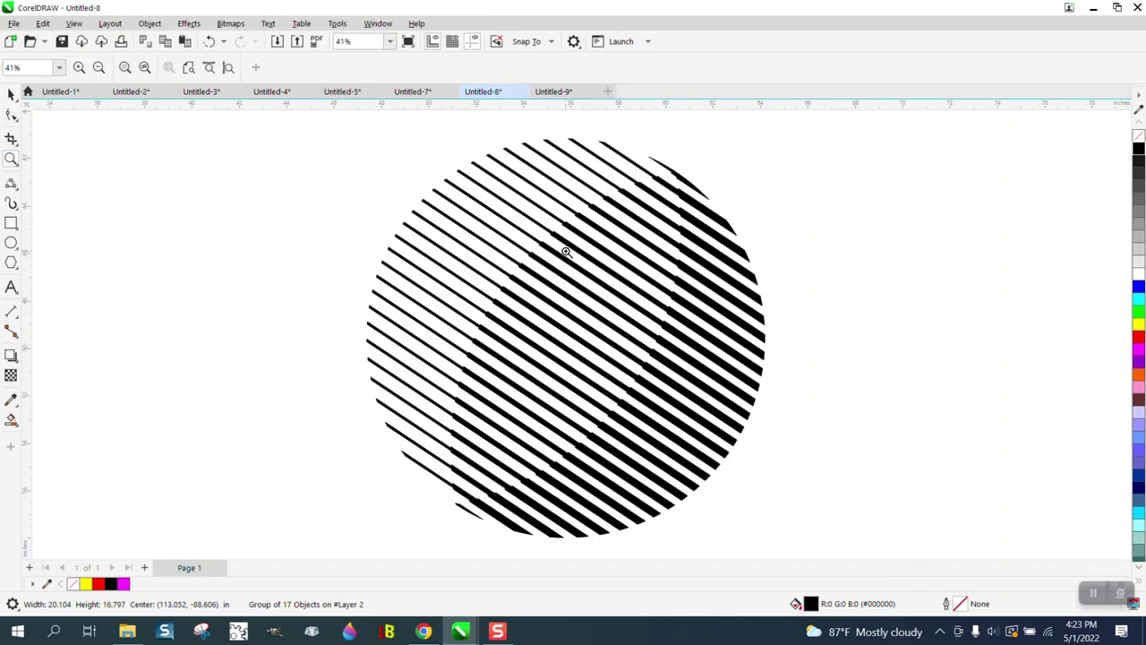
scroll(559, 259, down, 2)
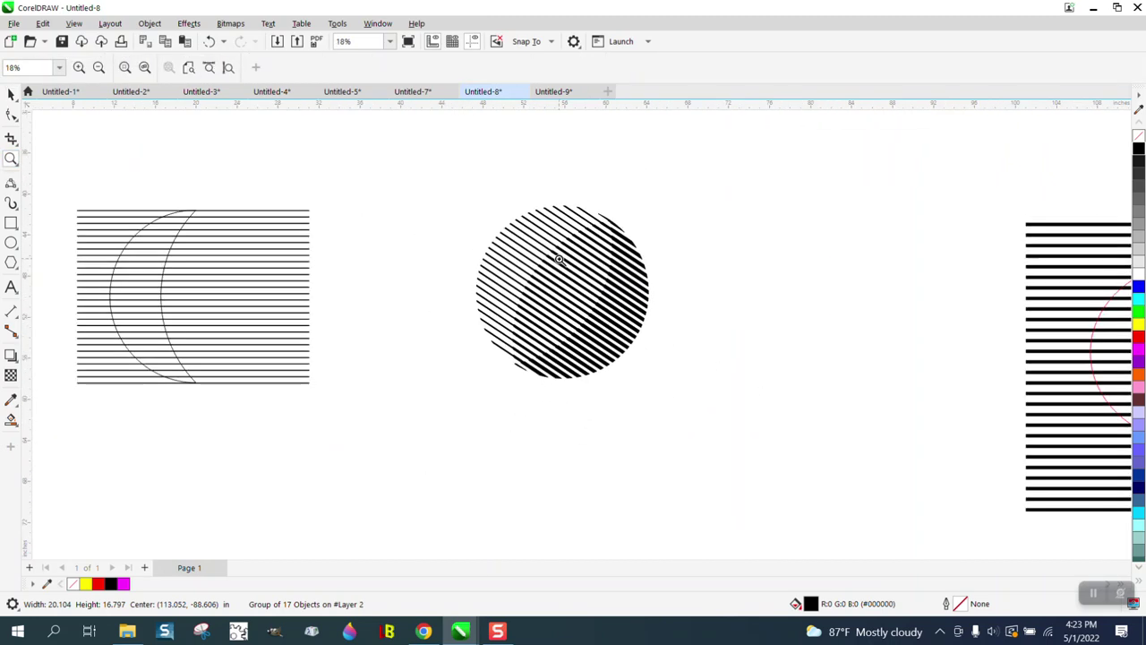
scroll(559, 259, down, 2)
drag(360, 133, 440, 179)
scroll(469, 267, down, 2)
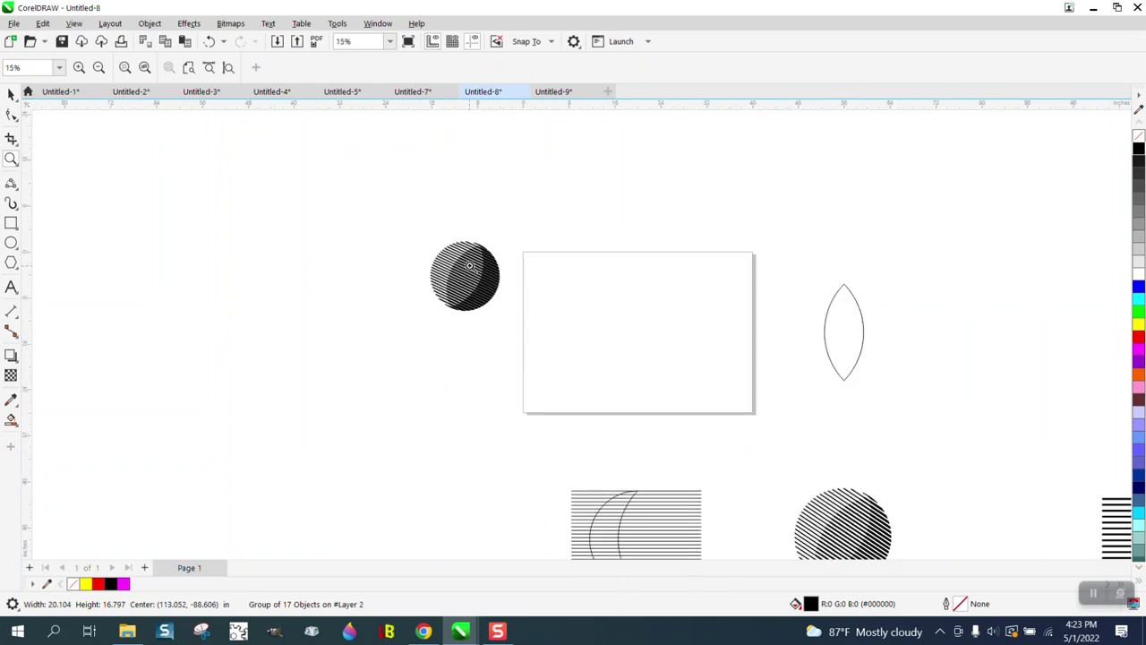
drag(746, 450, 865, 525)
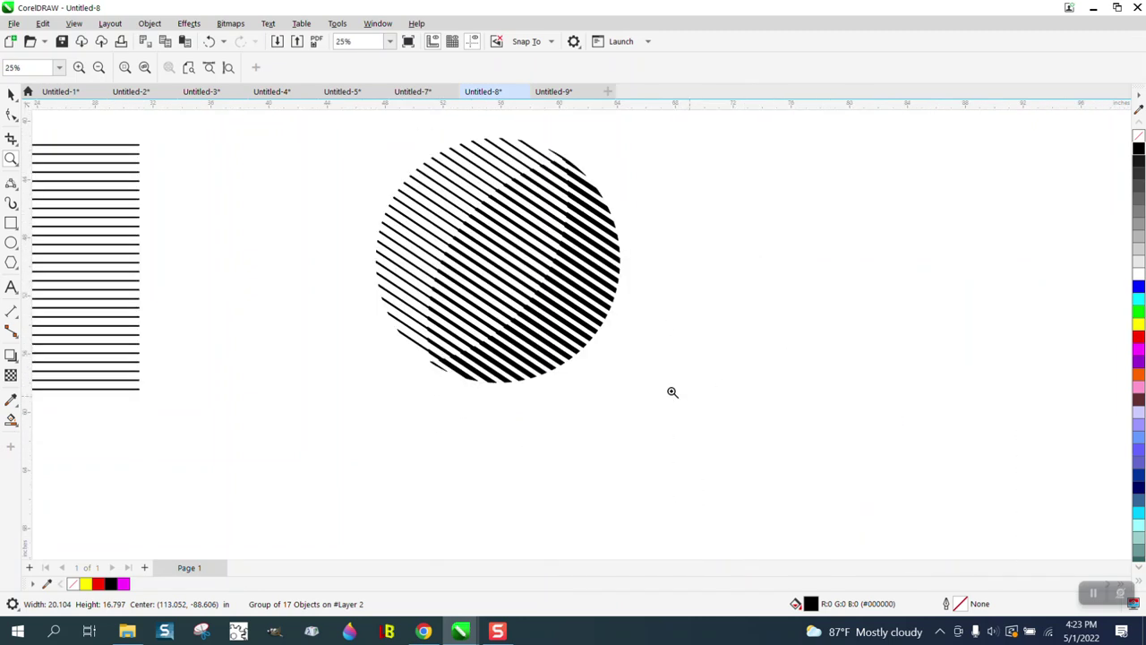
scroll(596, 357, down, 4)
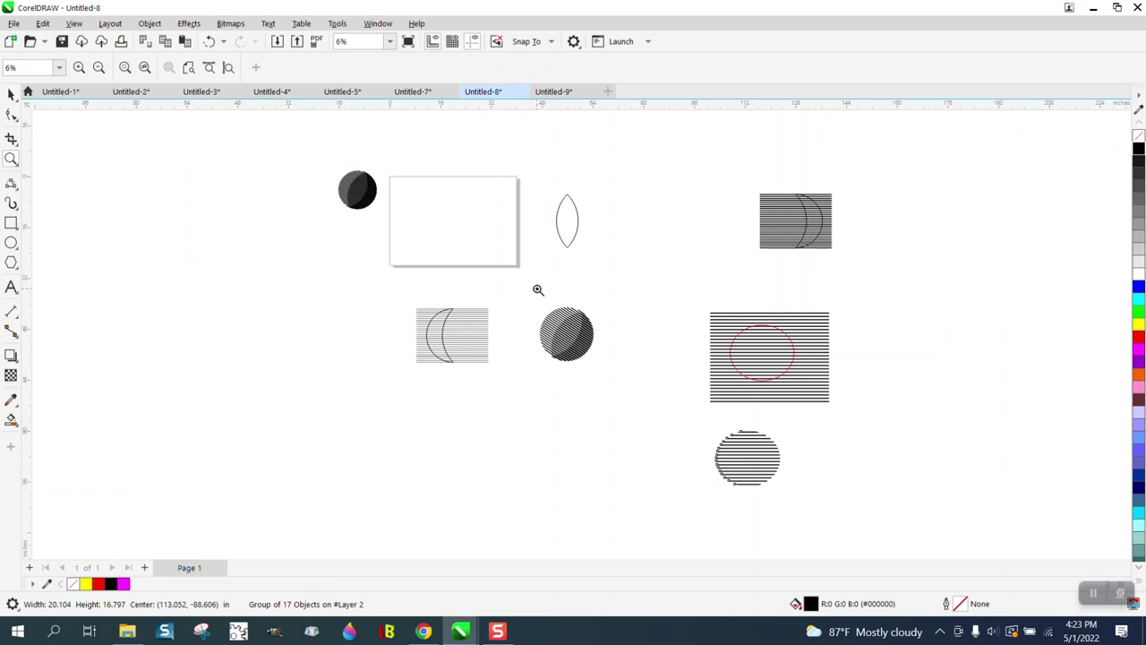
drag(537, 289, 661, 377)
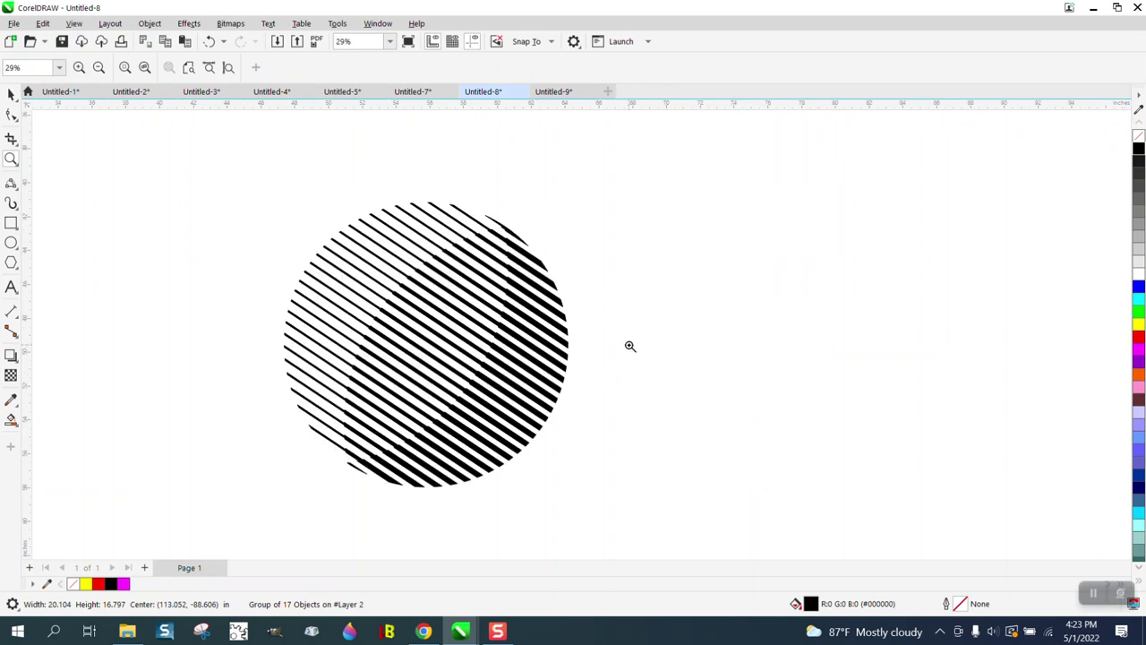